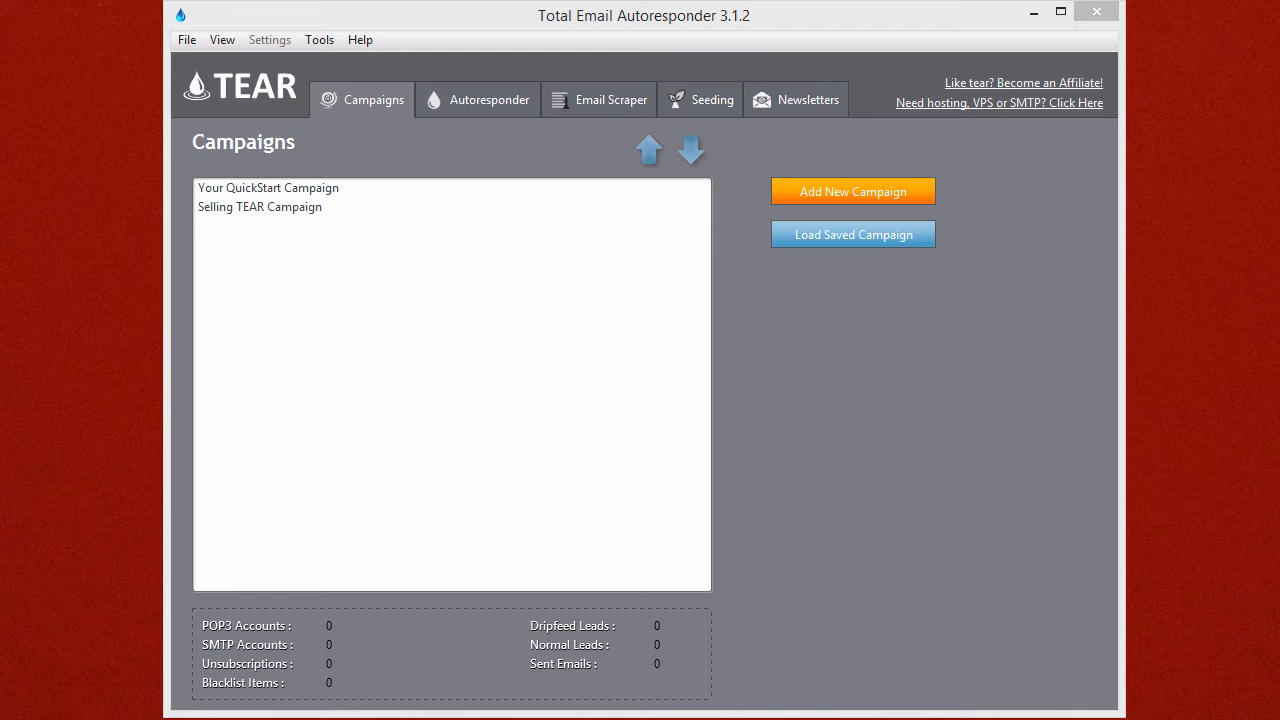
Select Your QuickStart Campaign in the campaign list.
left_click(360, 191)
left_click(540, 190)
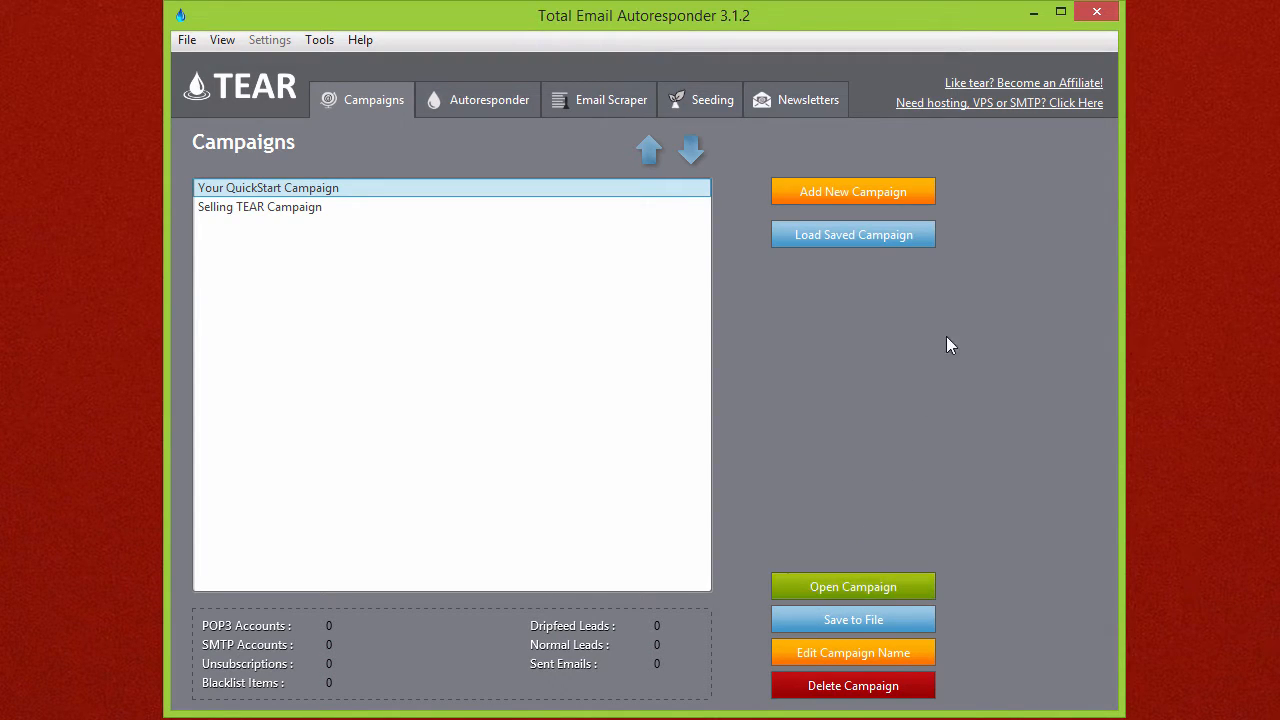
Add a new campaign named "campaign 3 puppies".
left_click(880, 197)
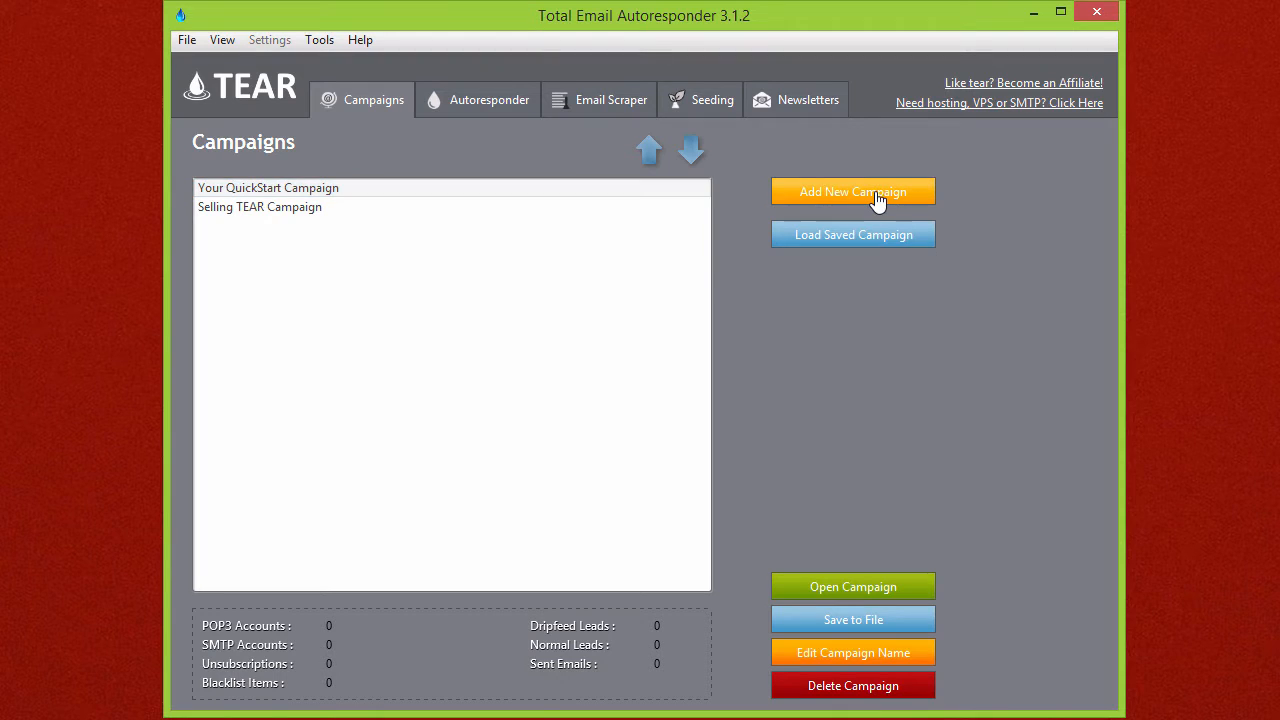
left_click(883, 304)
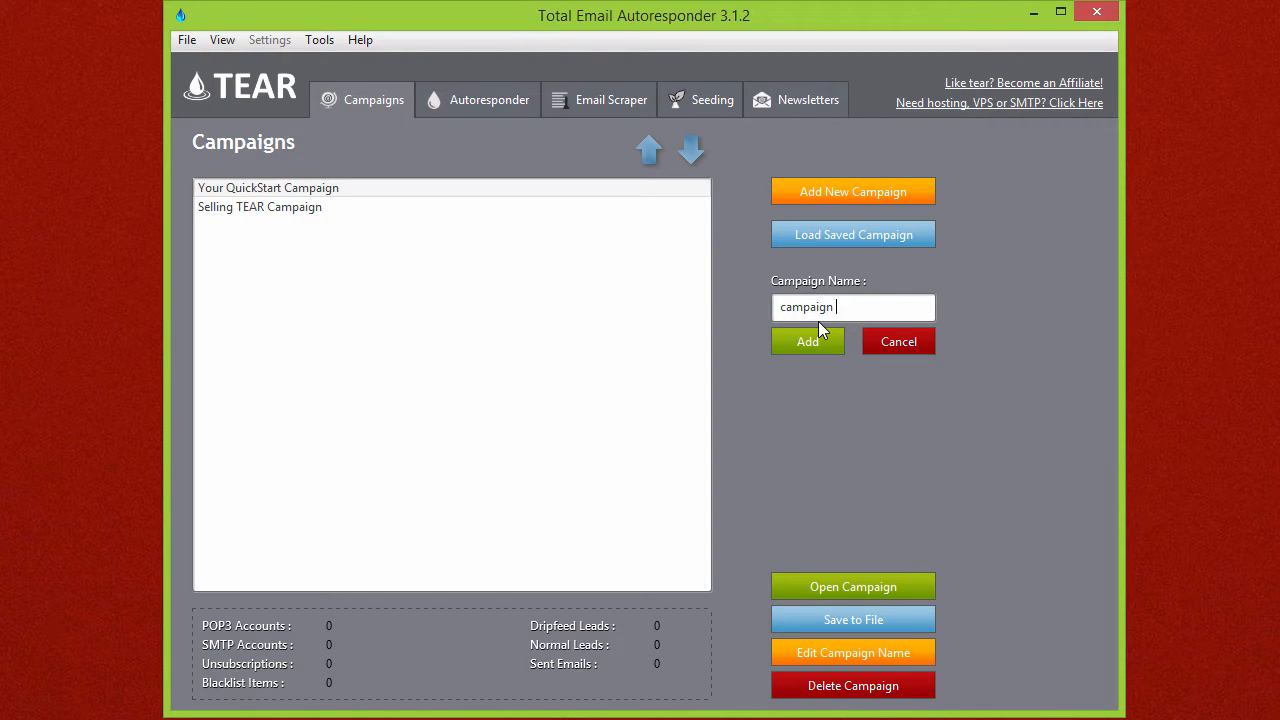
type("campaign 3 puppies")
left_click(828, 350)
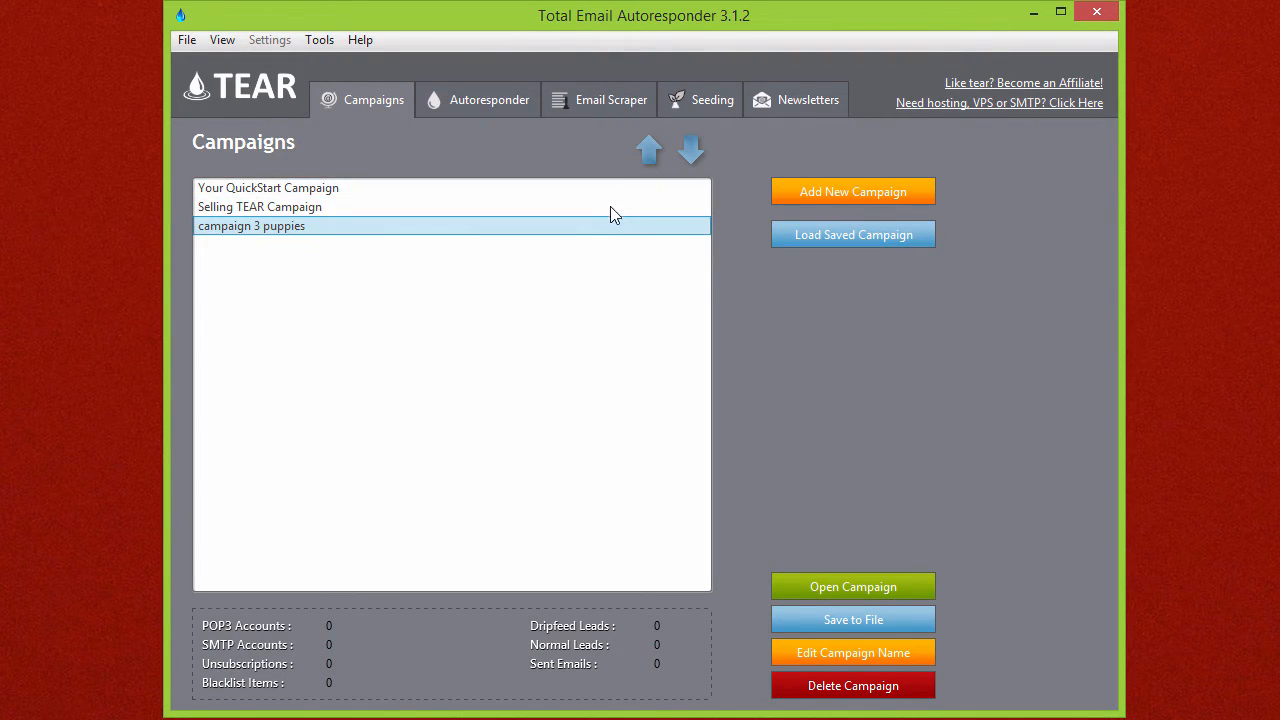
Move campaign 3 puppies up one place in the campaign list and back down again.
left_click(651, 153)
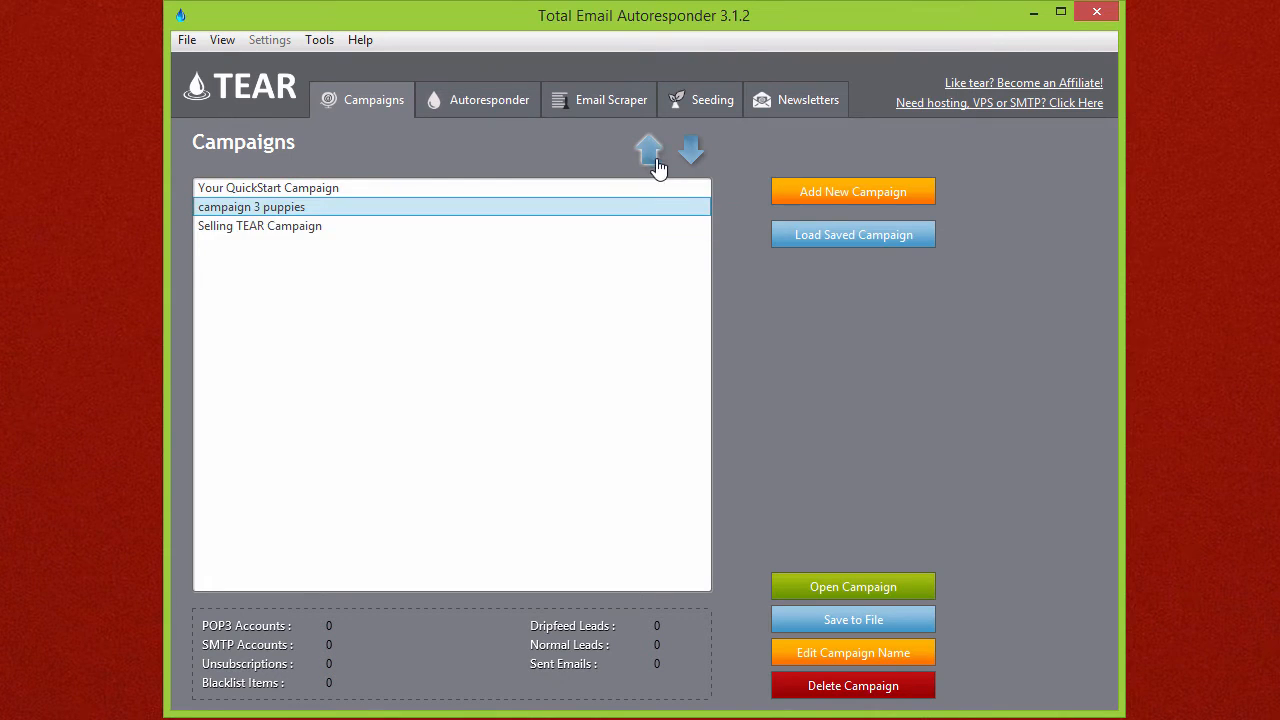
left_click(691, 150)
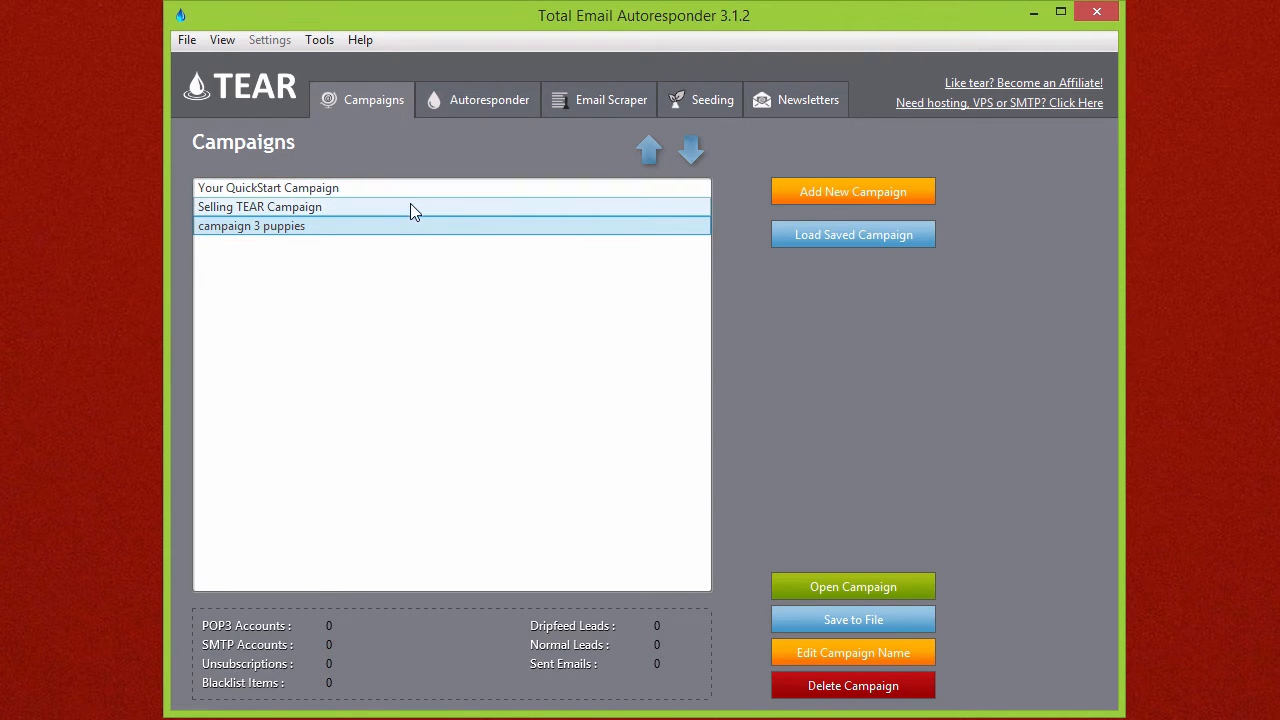
View the color options for Your QuickStart Campaign and close the color picker without changing anything.
right_click(588, 193)
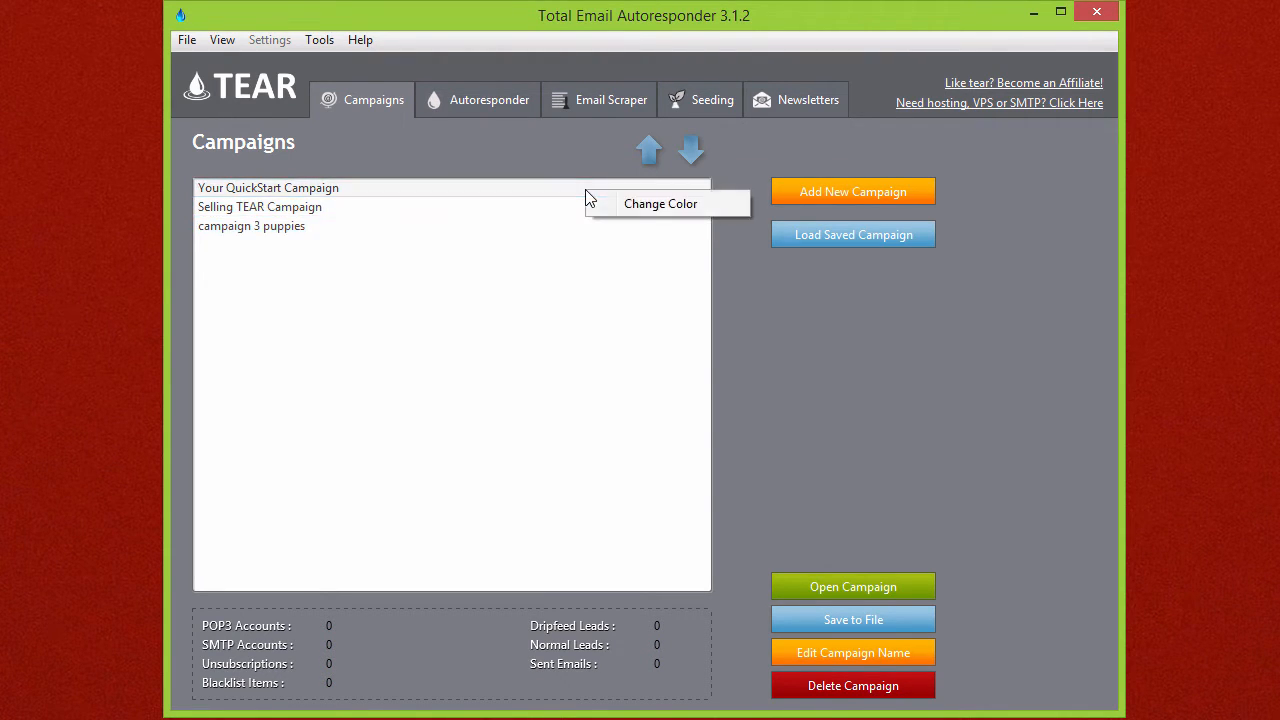
left_click(666, 207)
left_click_drag(120, 154, 796, 134)
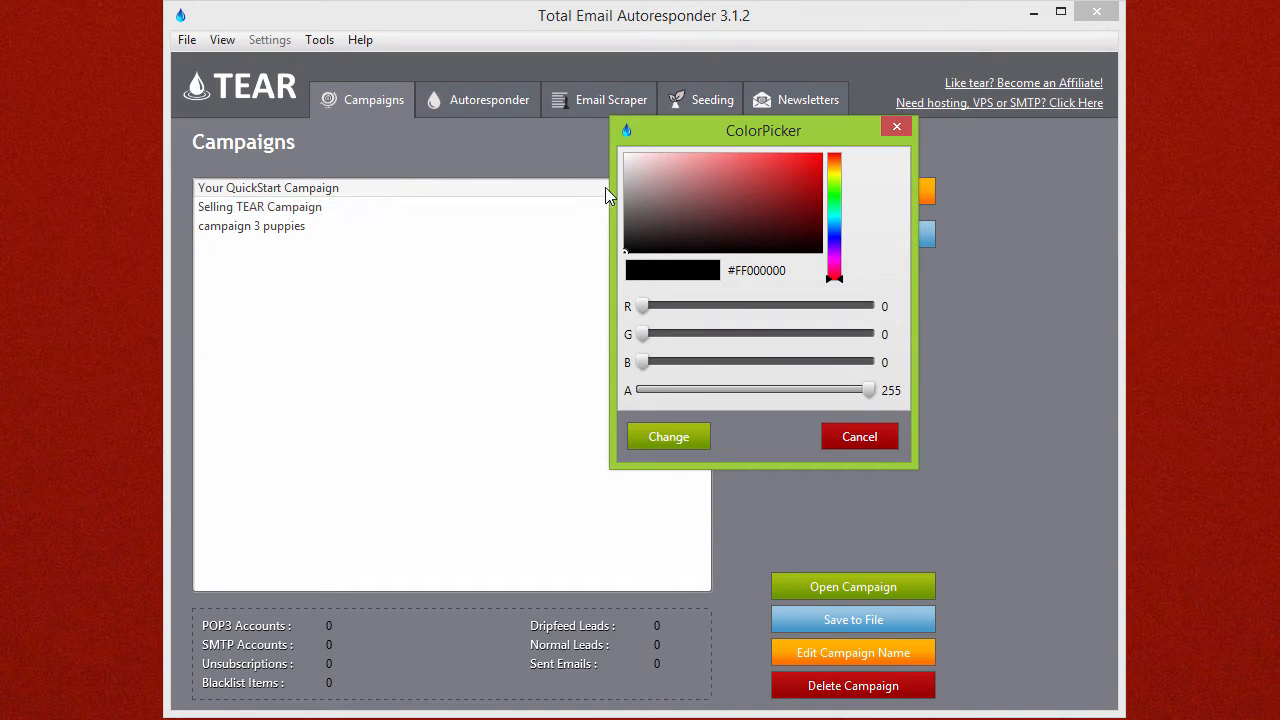
left_click(897, 127)
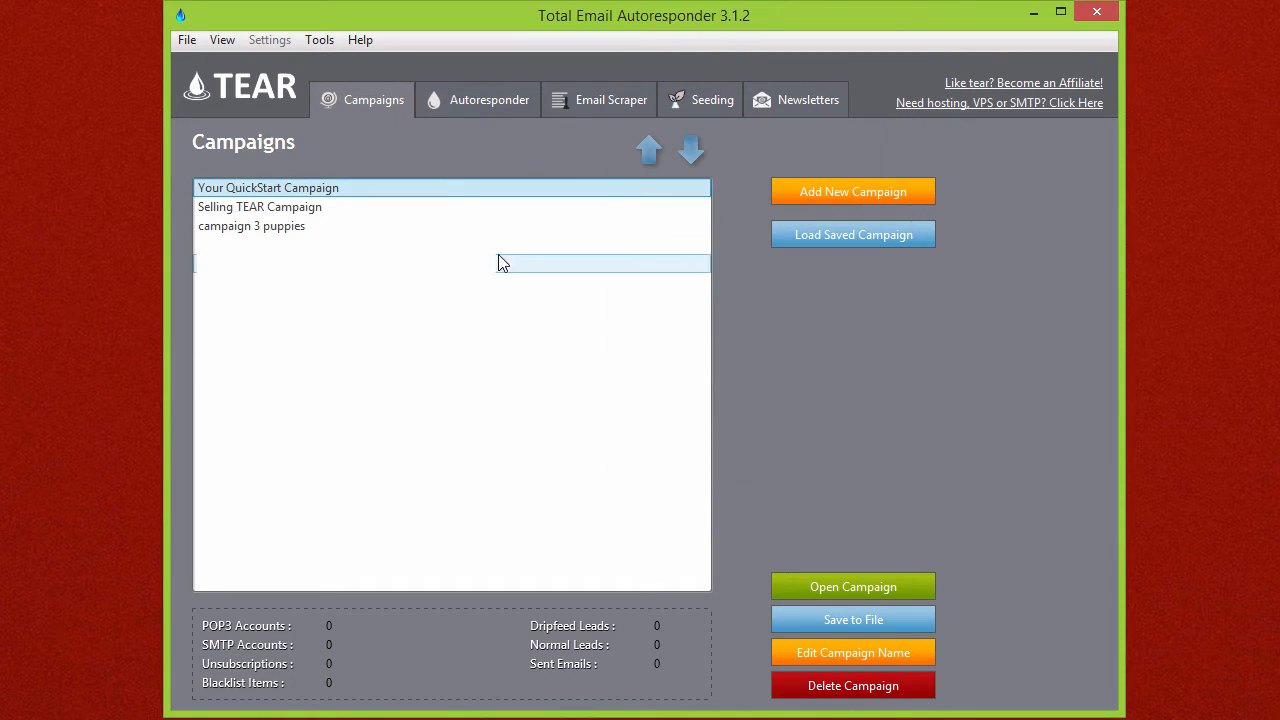
Delete campaign 3 puppies from the campaign list.
left_click(410, 227)
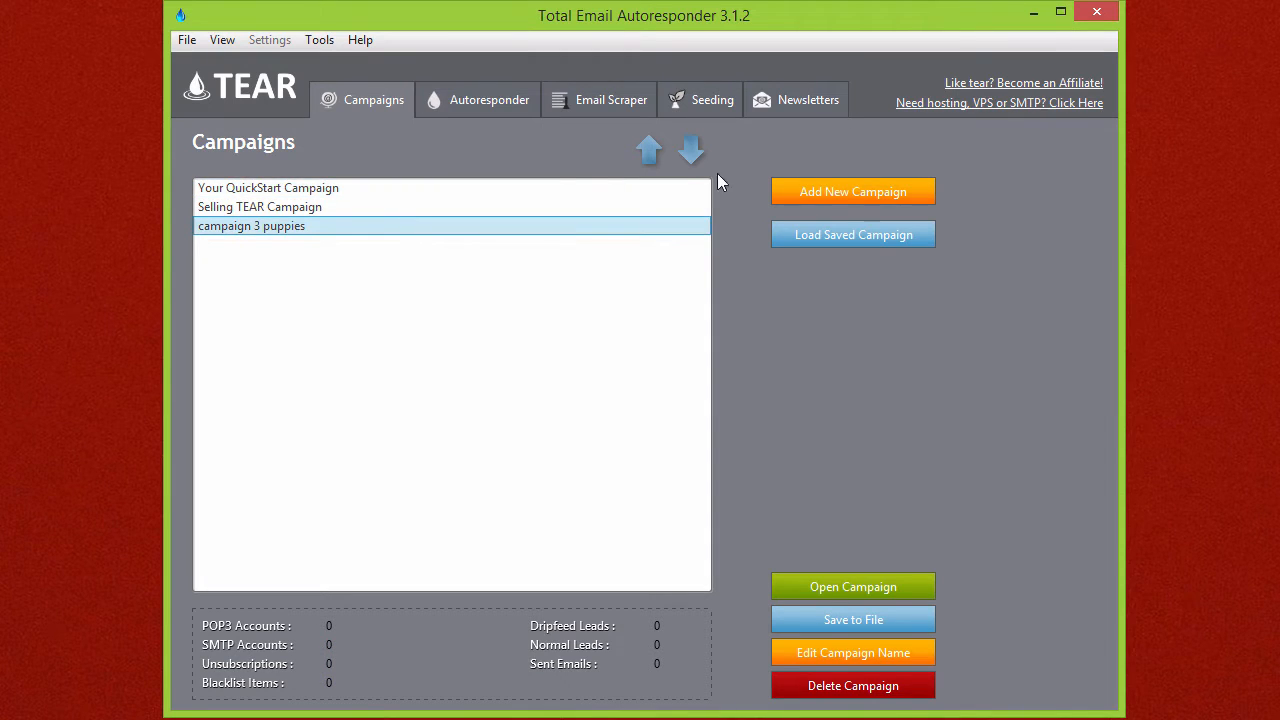
left_click(858, 688)
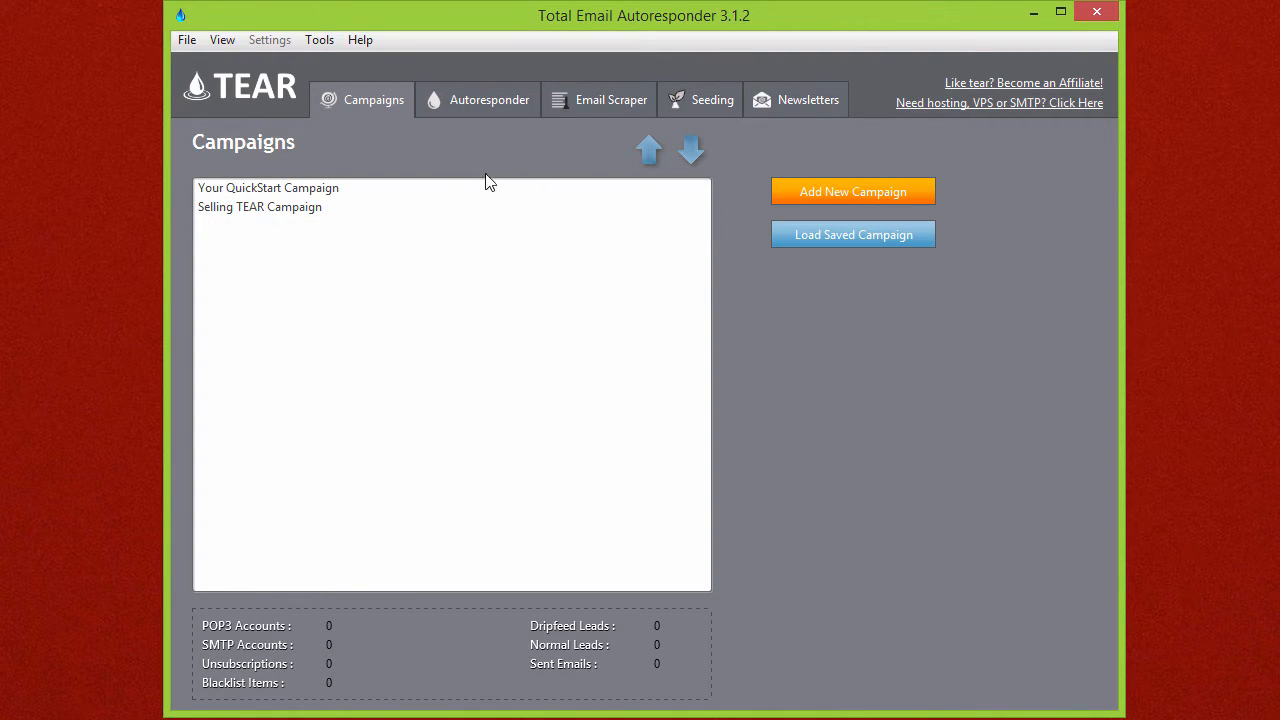
Open Your QuickStart Campaign and load its response 1 template for editing.
left_click(400, 192)
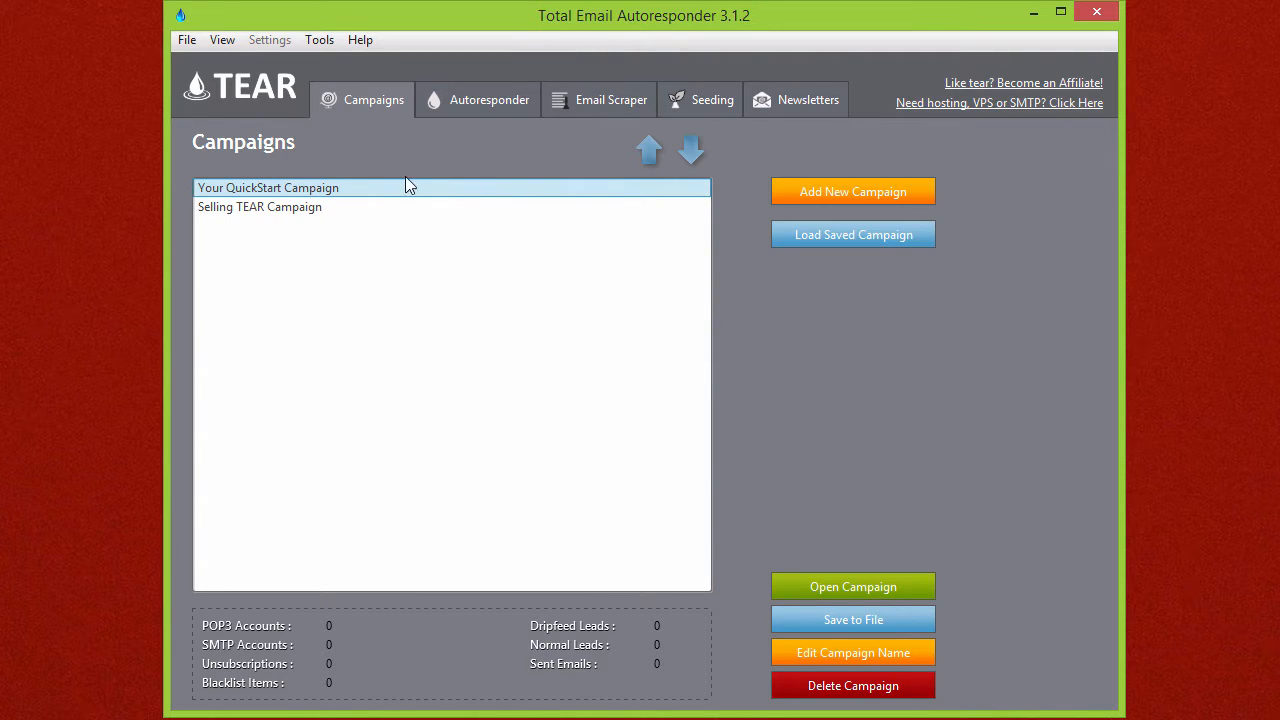
left_click(907, 592)
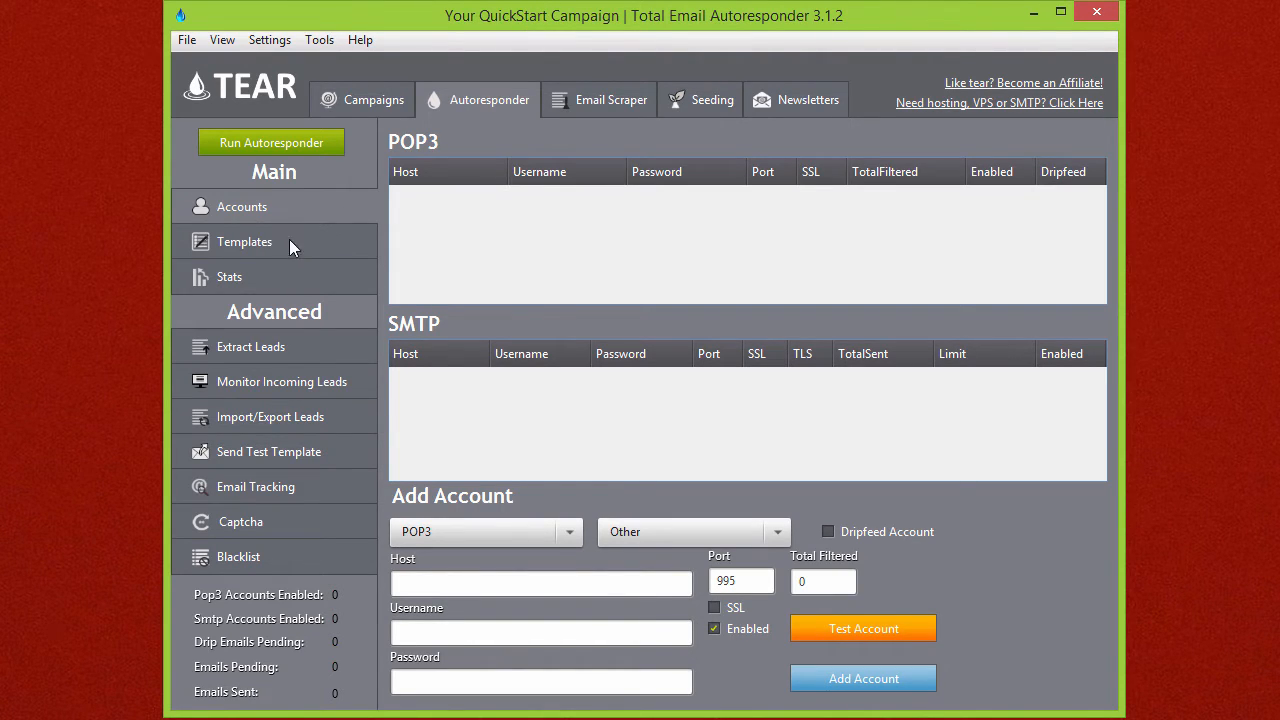
left_click(258, 246)
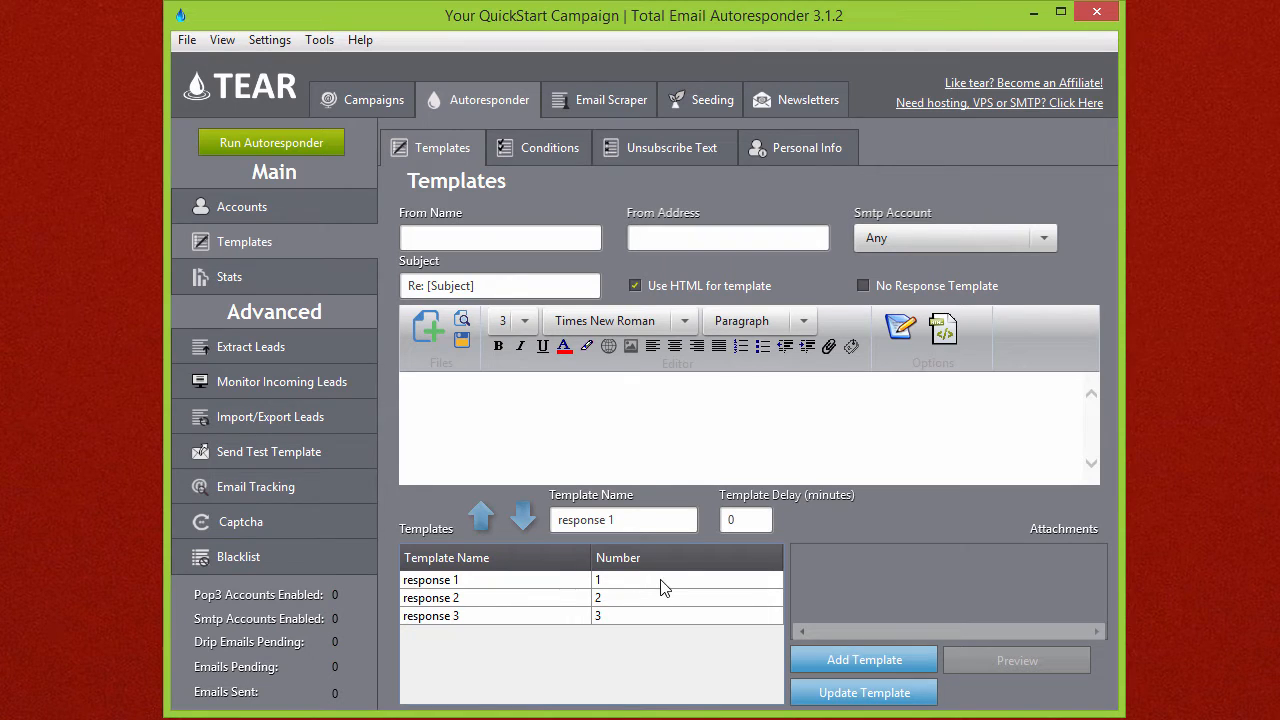
left_click(518, 584)
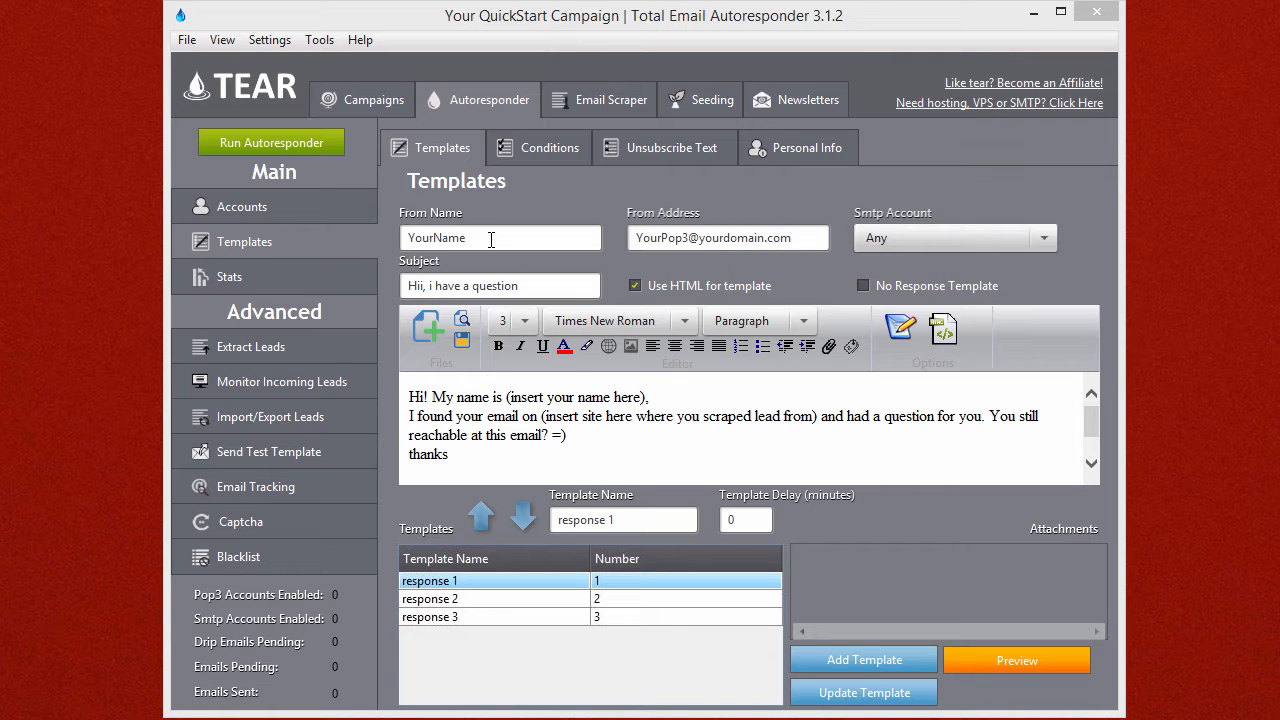
Switch to the Snipping Tool capture of the Gmail inbox and mark the sender name of the first message.
key("alt+Tab")
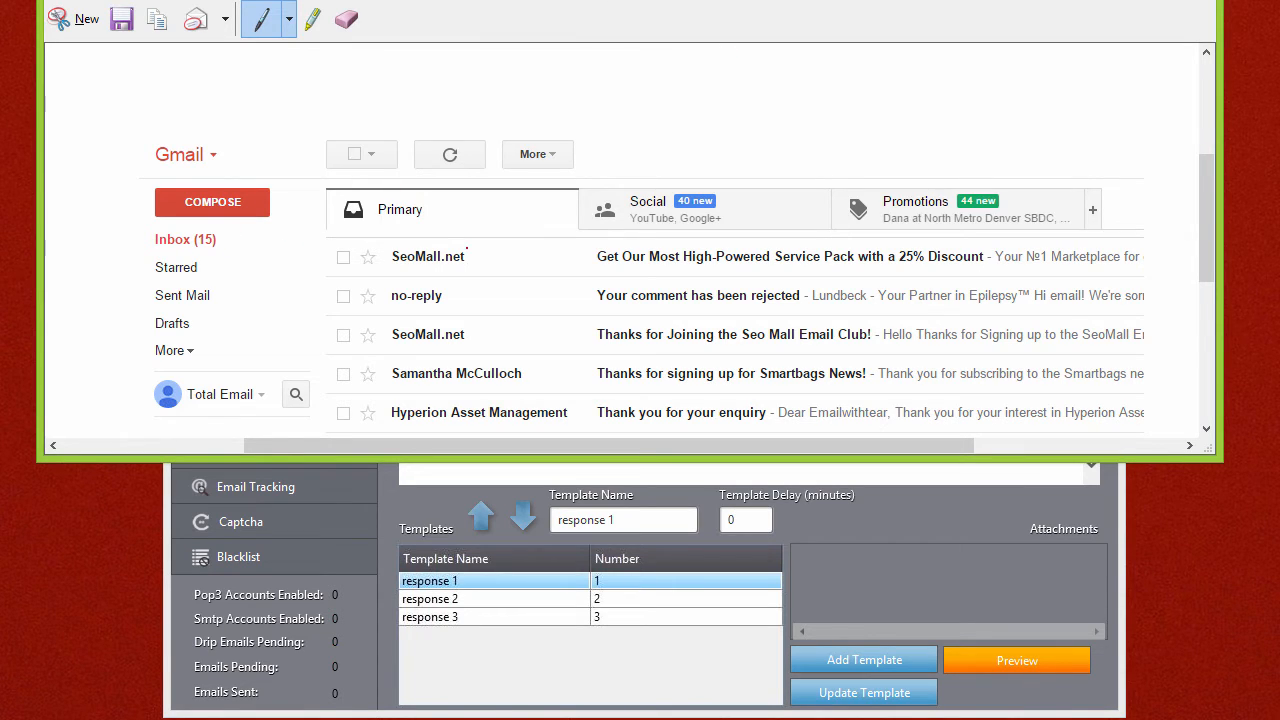
mouse_move(438, 240)
left_mouse_down()
mouse_move(350, 295)
mouse_move(393, 408)
mouse_move(520, 420)
mouse_move(495, 285)
mouse_move(378, 248)
left_mouse_up()
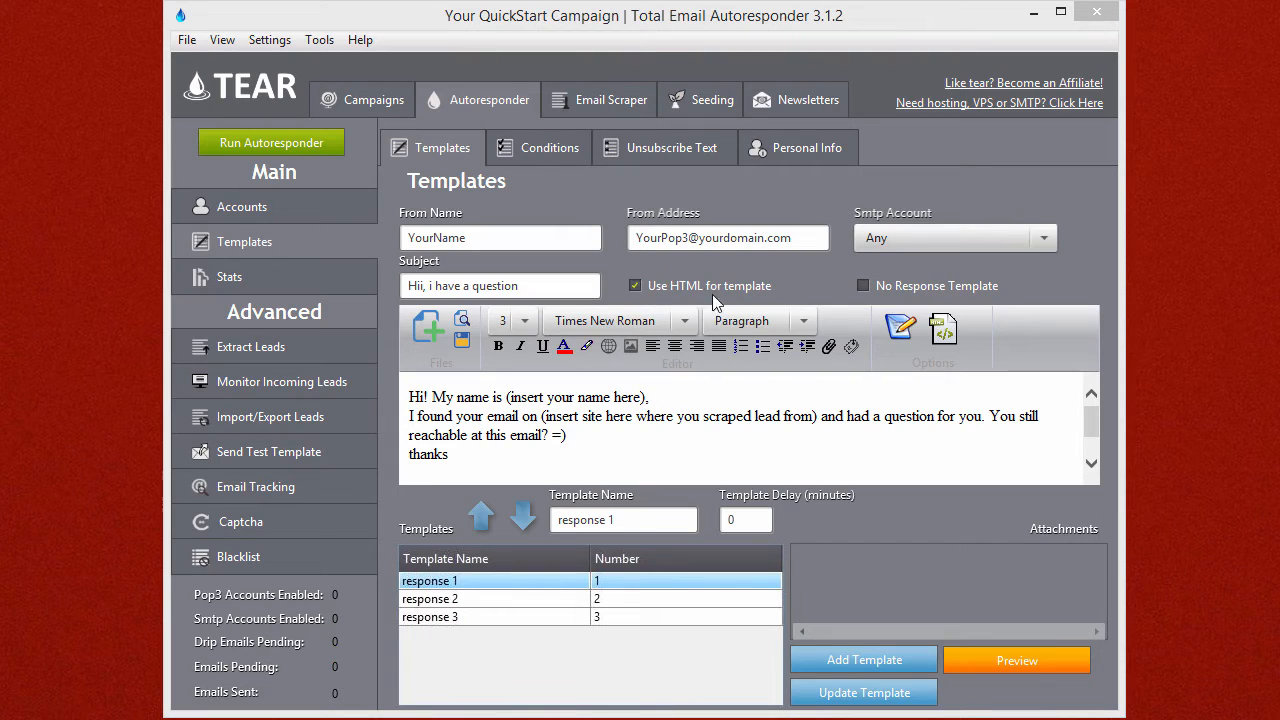
Turn the HTML option for response 1 off and back on, and briefly select the whole message text.
left_click(634, 286)
left_click(636, 283)
key("ctrl+a")
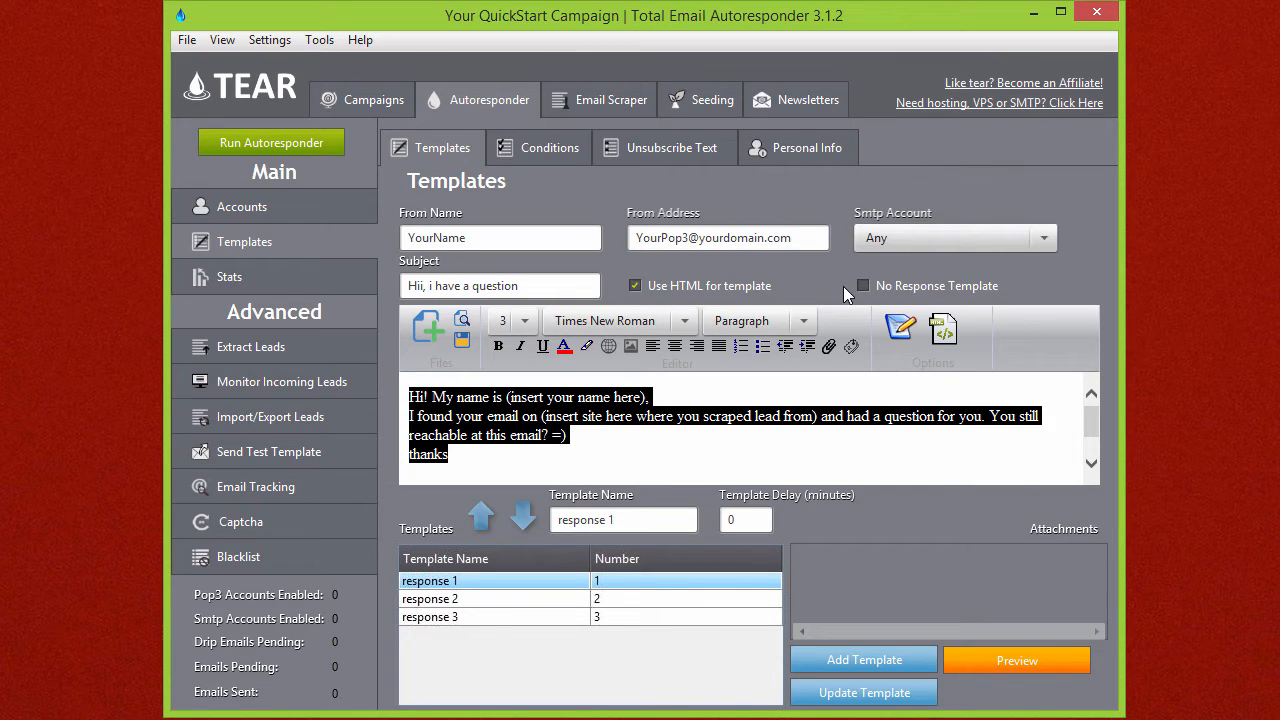
left_click(843, 287)
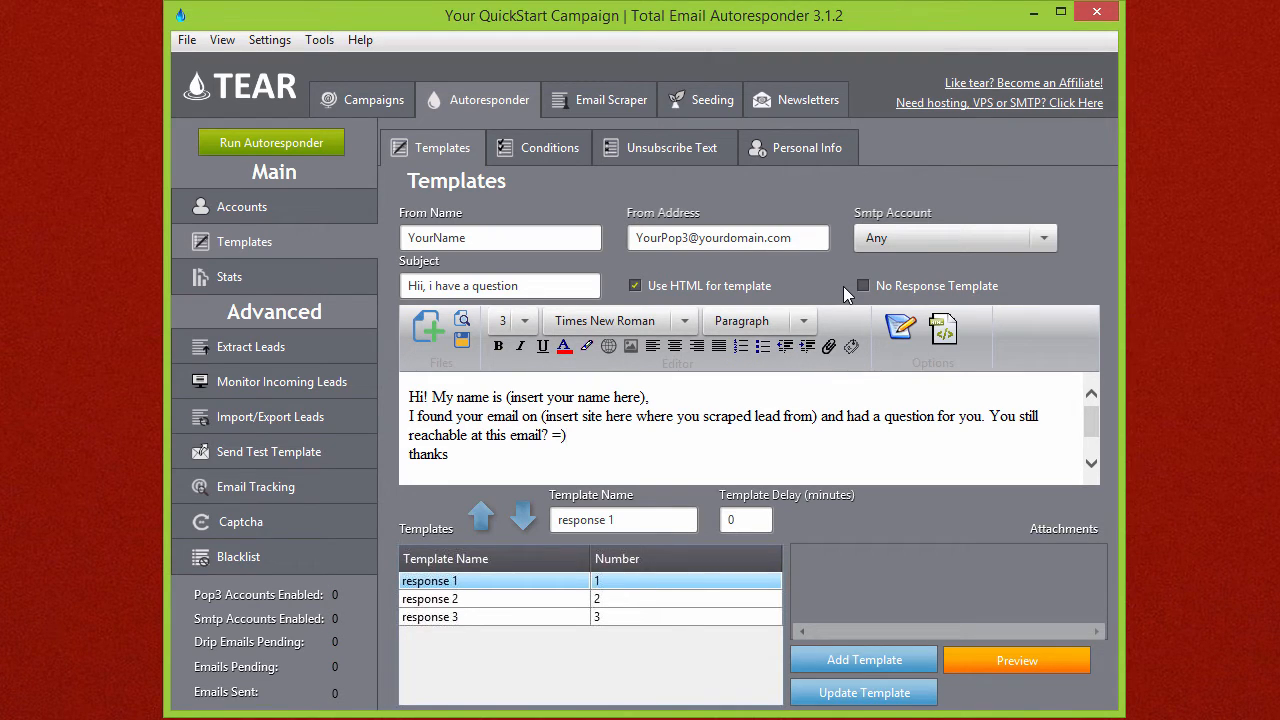
Examine the response 1 message text, from the name and site placeholders down to the footer and unsubscribe tags.
key("ctrl+shift+Right")
key("ctrl+shift+Right")
key("Right")
key("Right")
key("Right")
key("Right")
key("Right")
key("Right")
key("Right")
key("Right")
key("Right")
key("Down")
key("ctrl+Left")
key("ctrl+Left")
key("ctrl+Left")
key("ctrl+shift+Right")
key("ctrl+shift+Right")
key("ctrl+shift+Right")
key("ctrl+shift+Right")
key("ctrl+shift+Right")
key("shift+Home")
key("Down")
key("End")
scroll(843, 286, "down", 2)
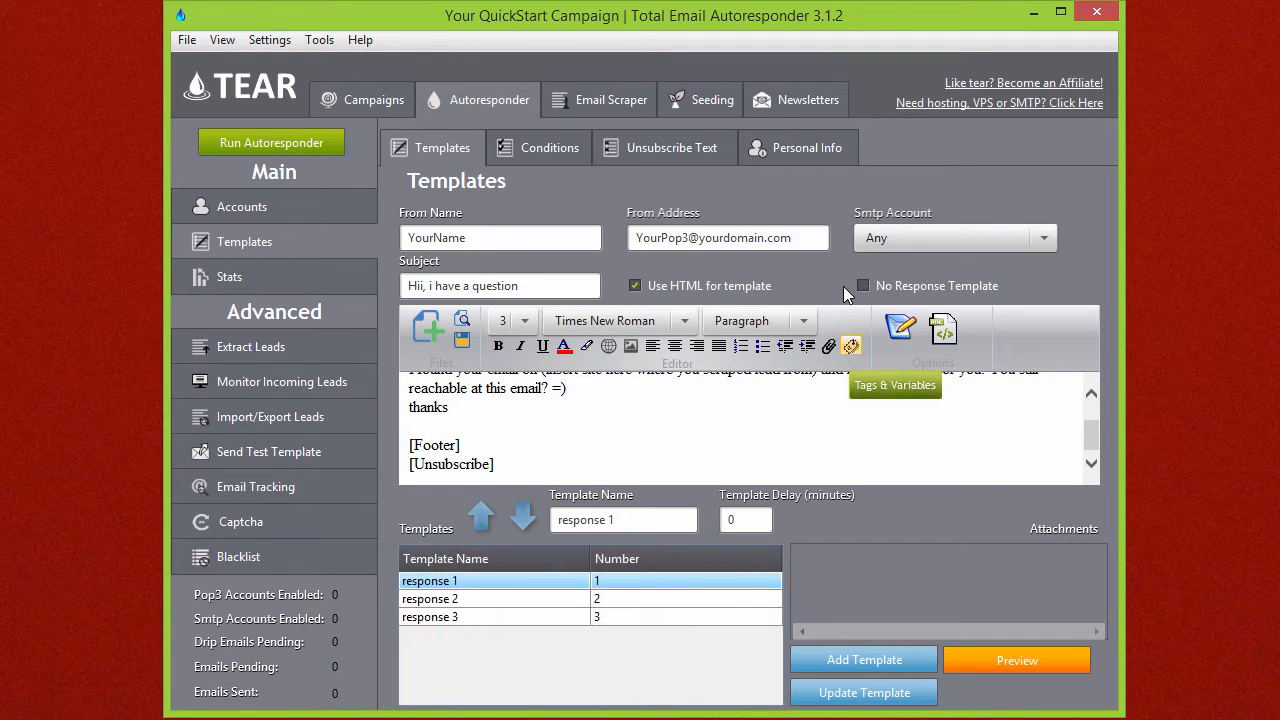
Review the reference list of tags and variables available for templates, including the attachment variable, and close it.
left_click(851, 346)
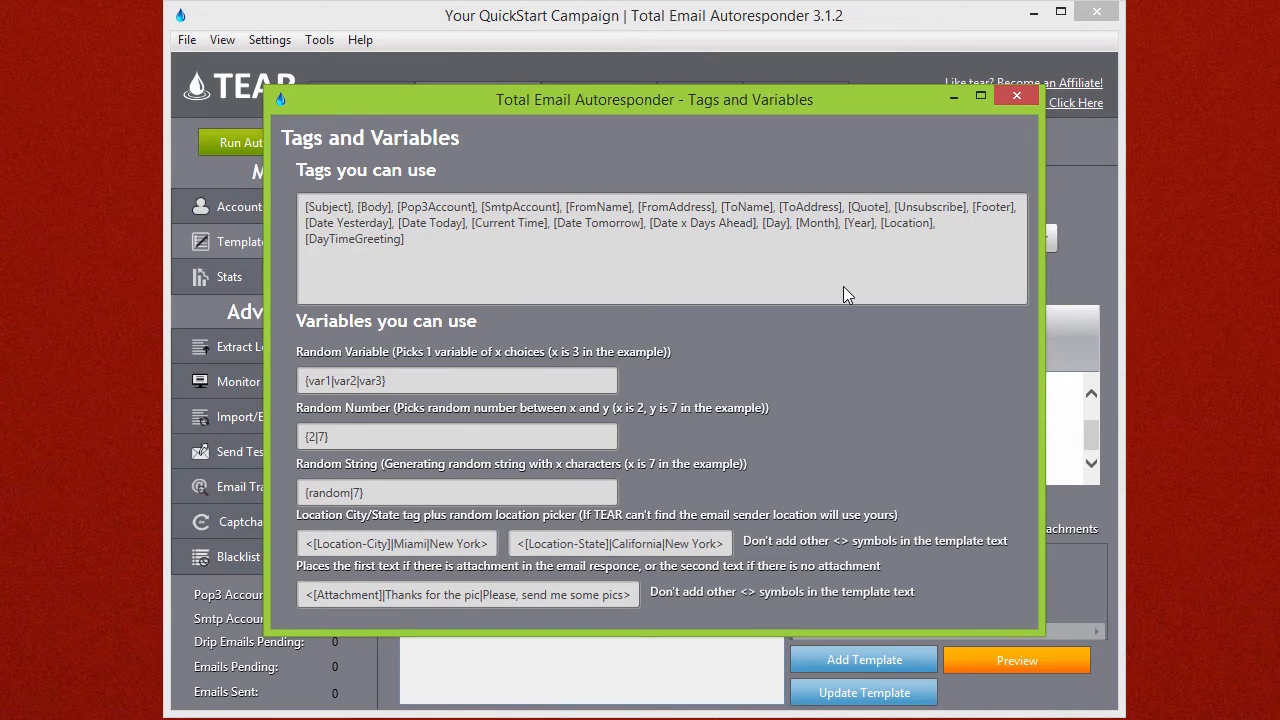
key("Tab")
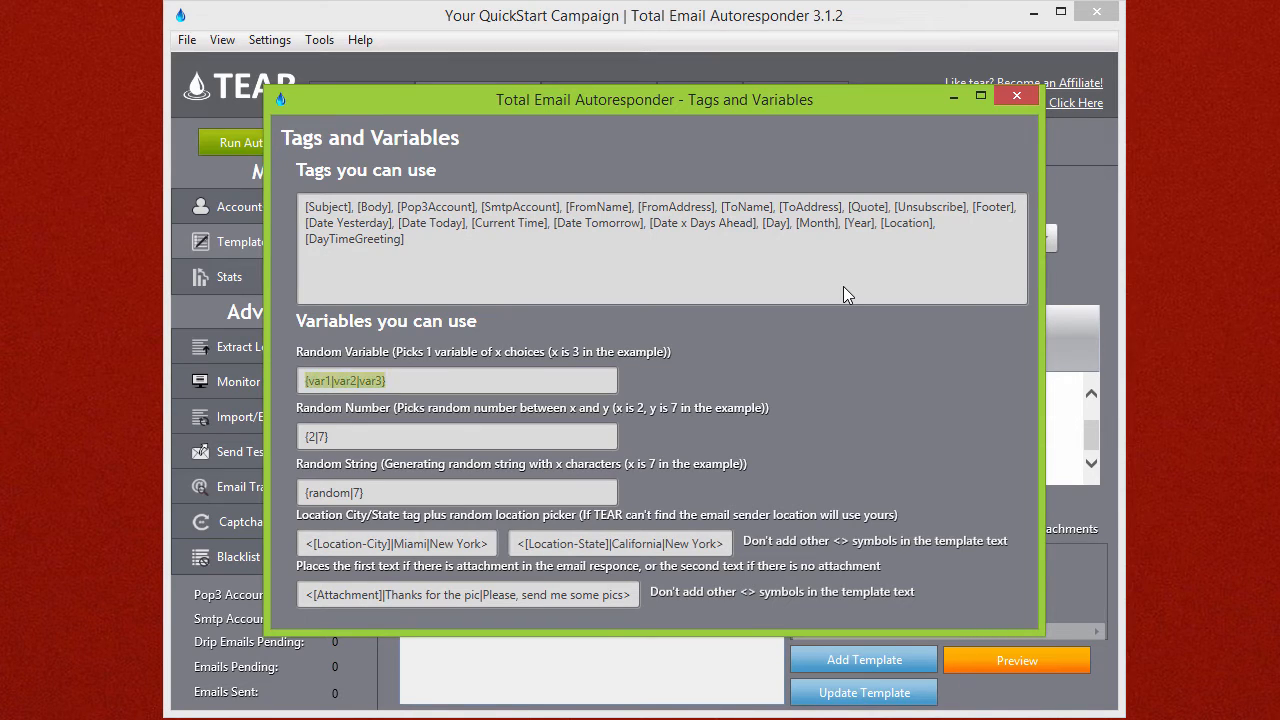
left_click(848, 295)
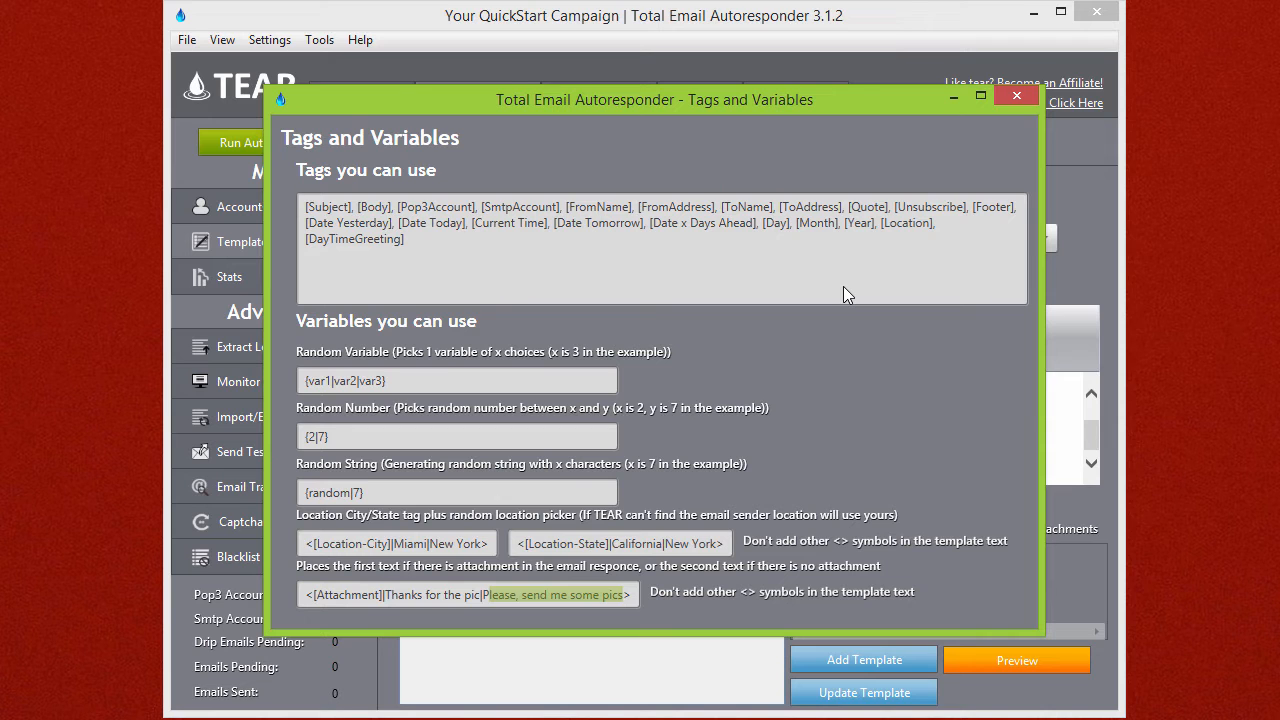
left_click(1017, 96)
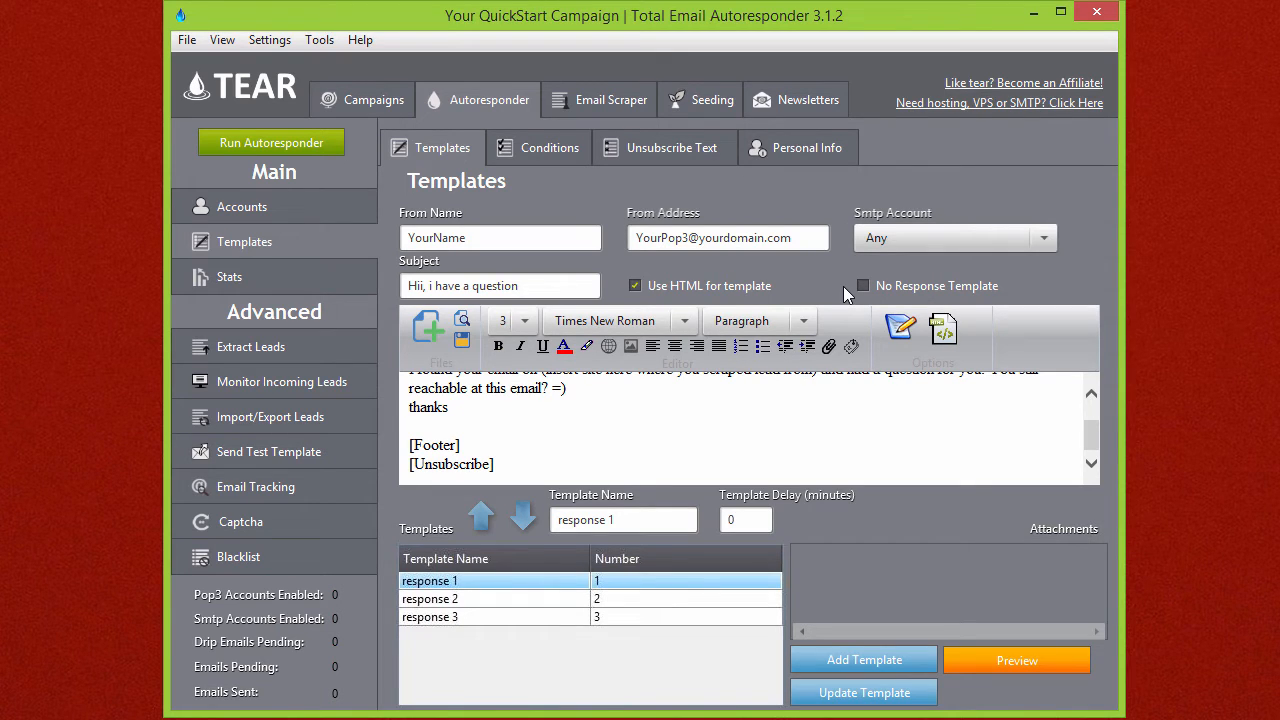
Replace the Your Name placeholder in the personal info footer with the sender's first name, keeping it on its own line above the phone.
left_click(798, 148)
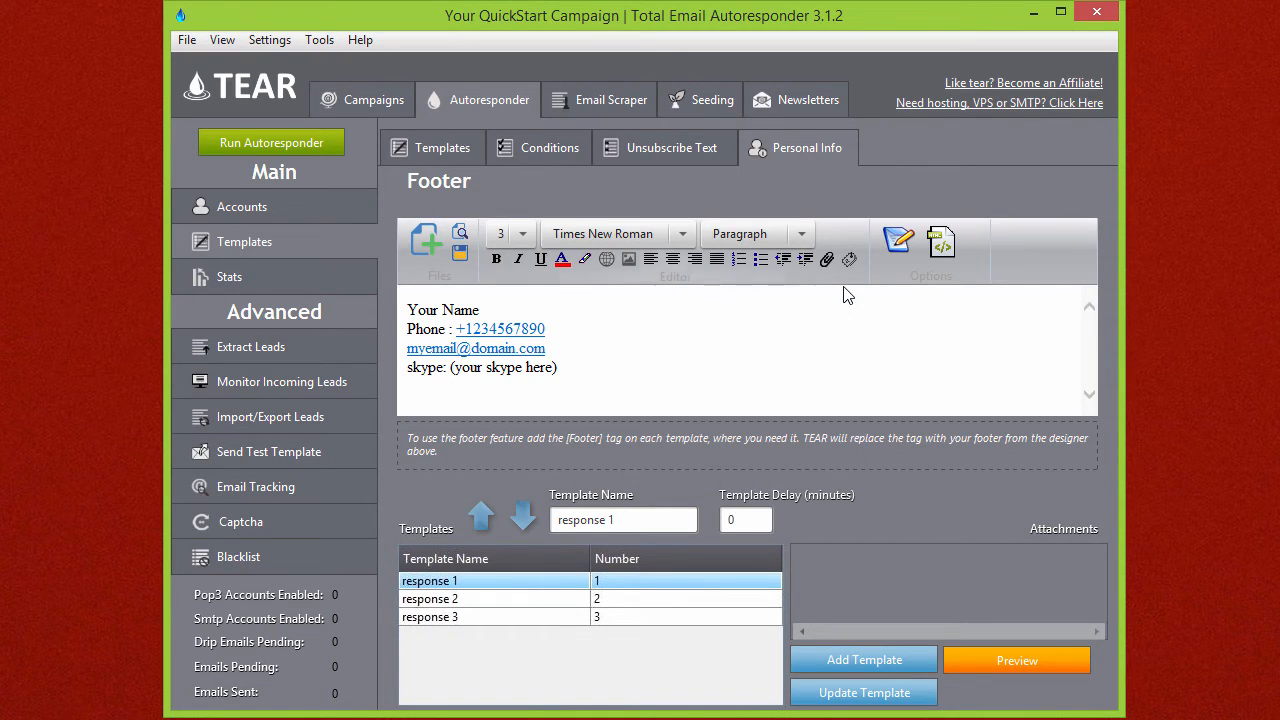
key("ctrl+a")
left_click(848, 296)
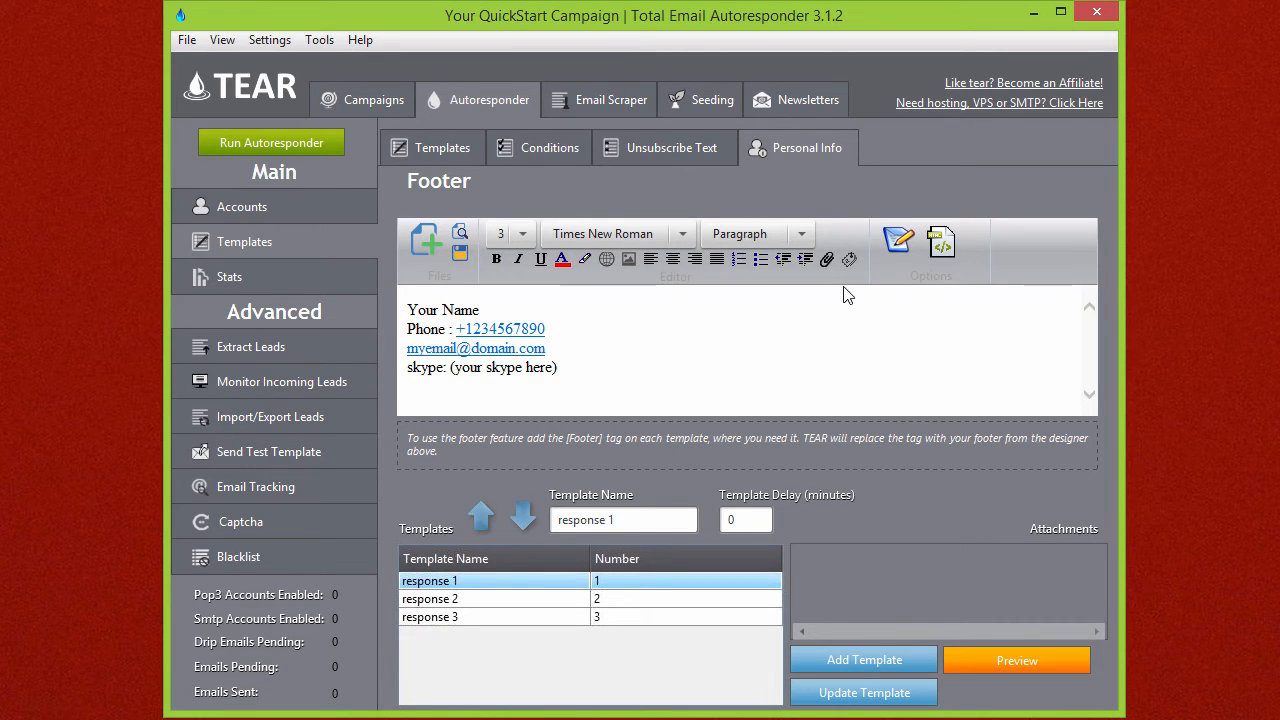
key("ctrl+a")
left_click(844, 290)
double_click(844, 288)
triple_click(844, 295)
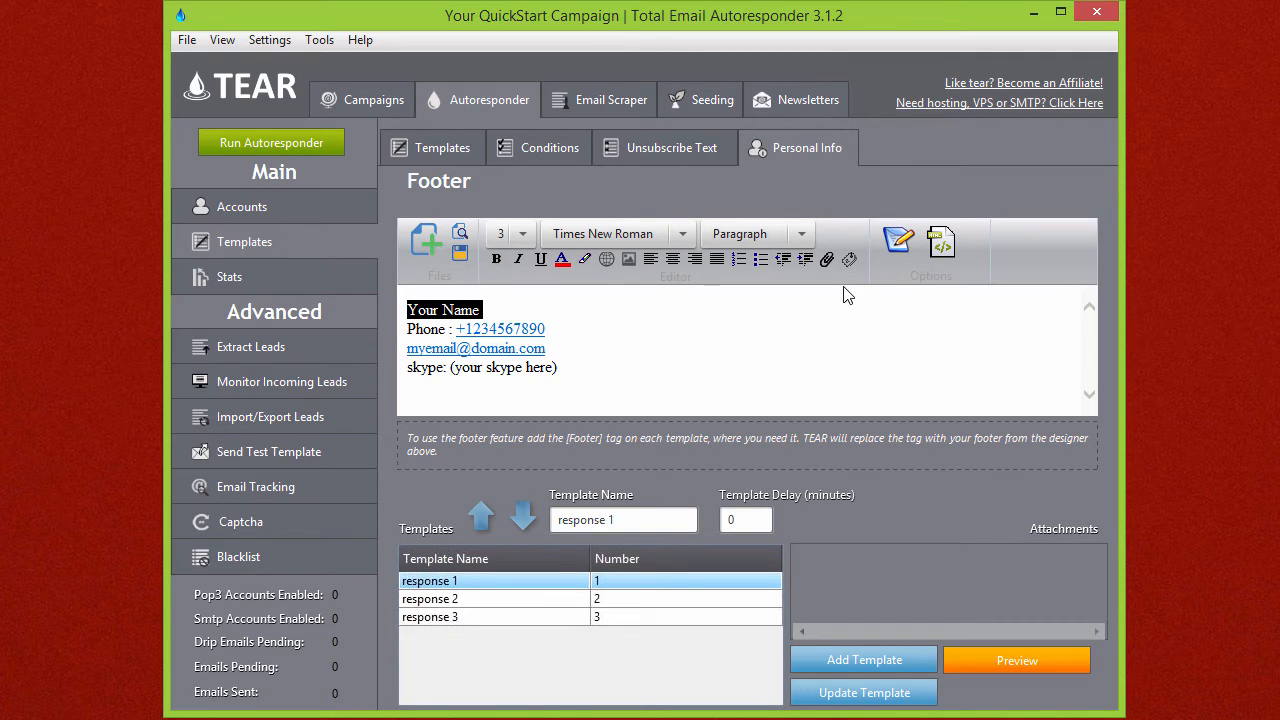
type("JonPhone : +1234567890")
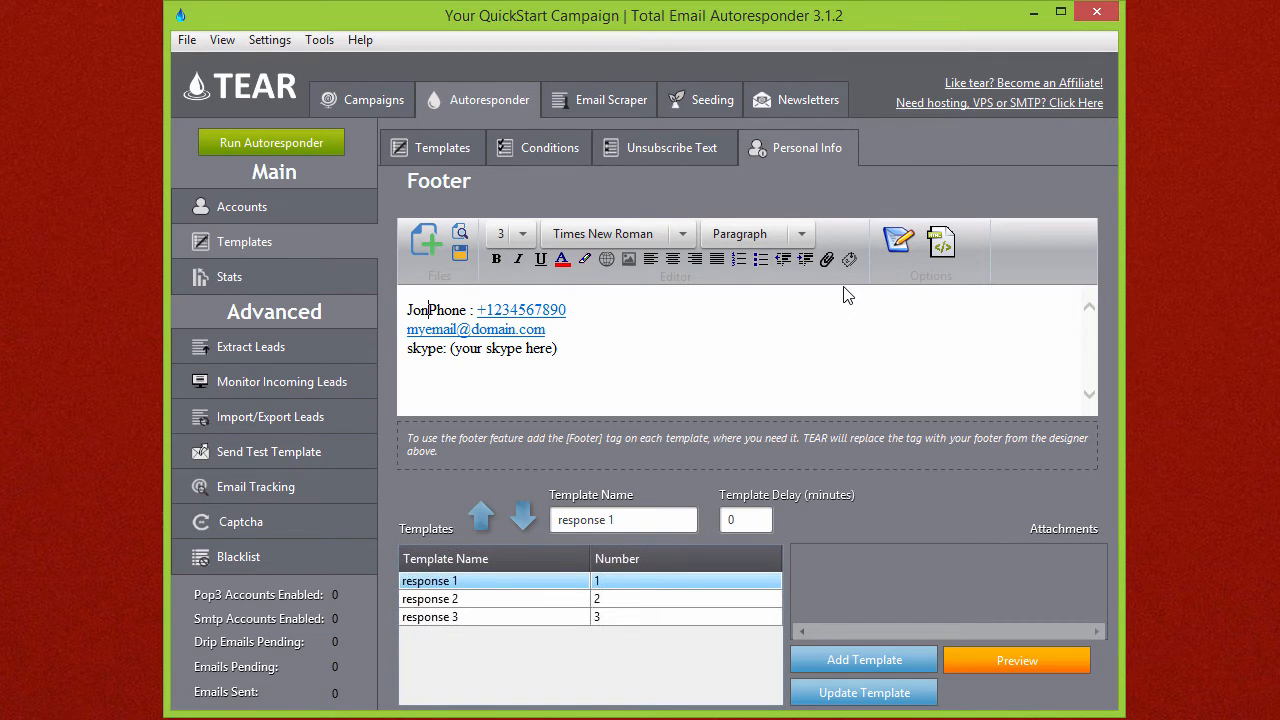
key("Return")
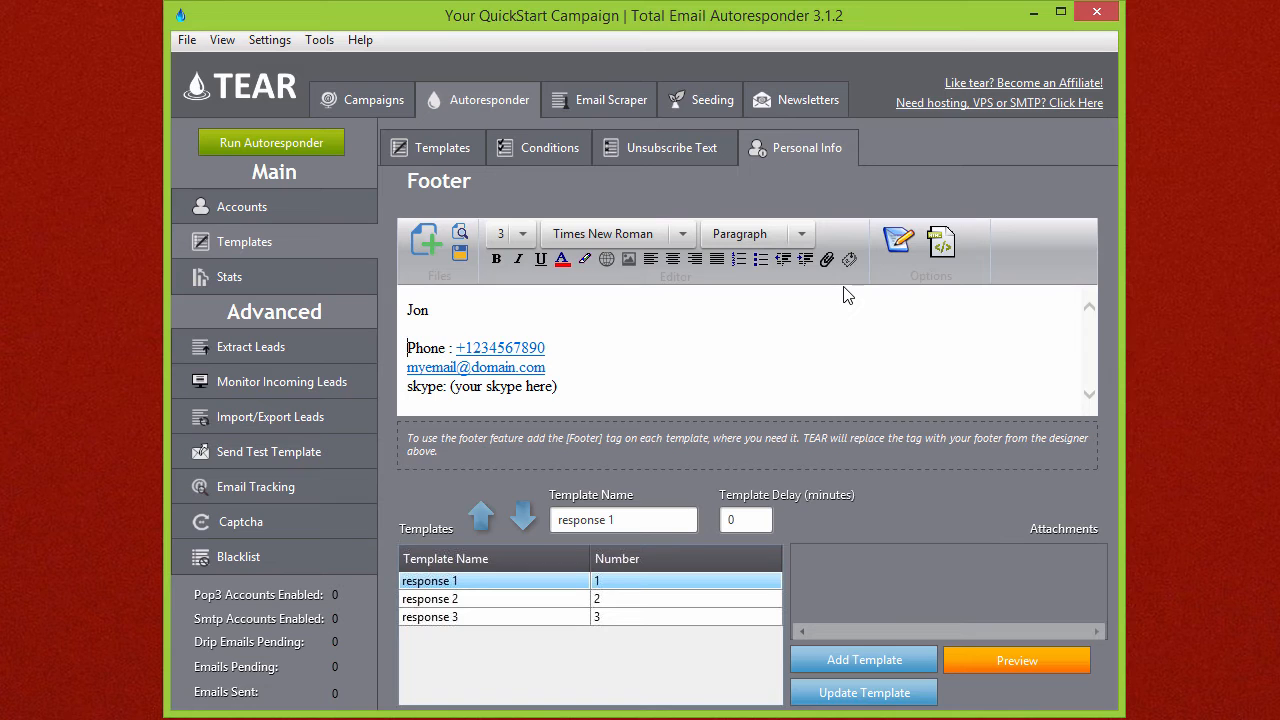
key("BackSpace")
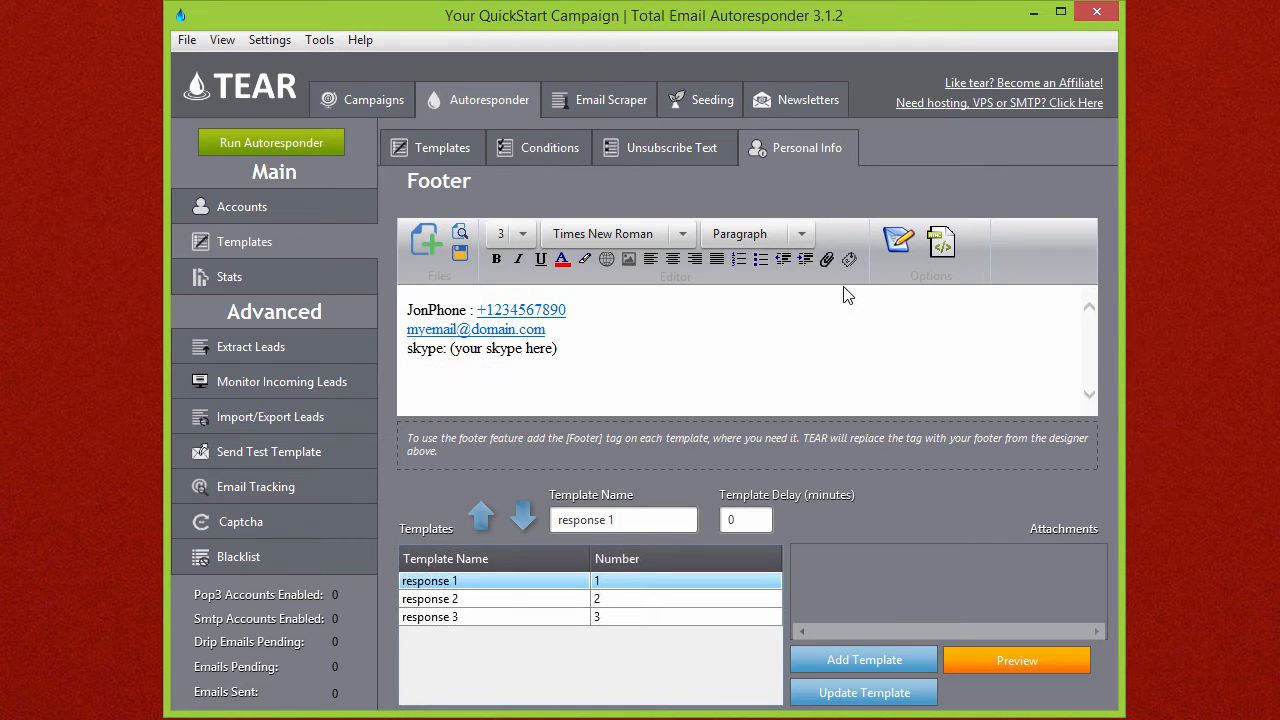
key("shift+Return")
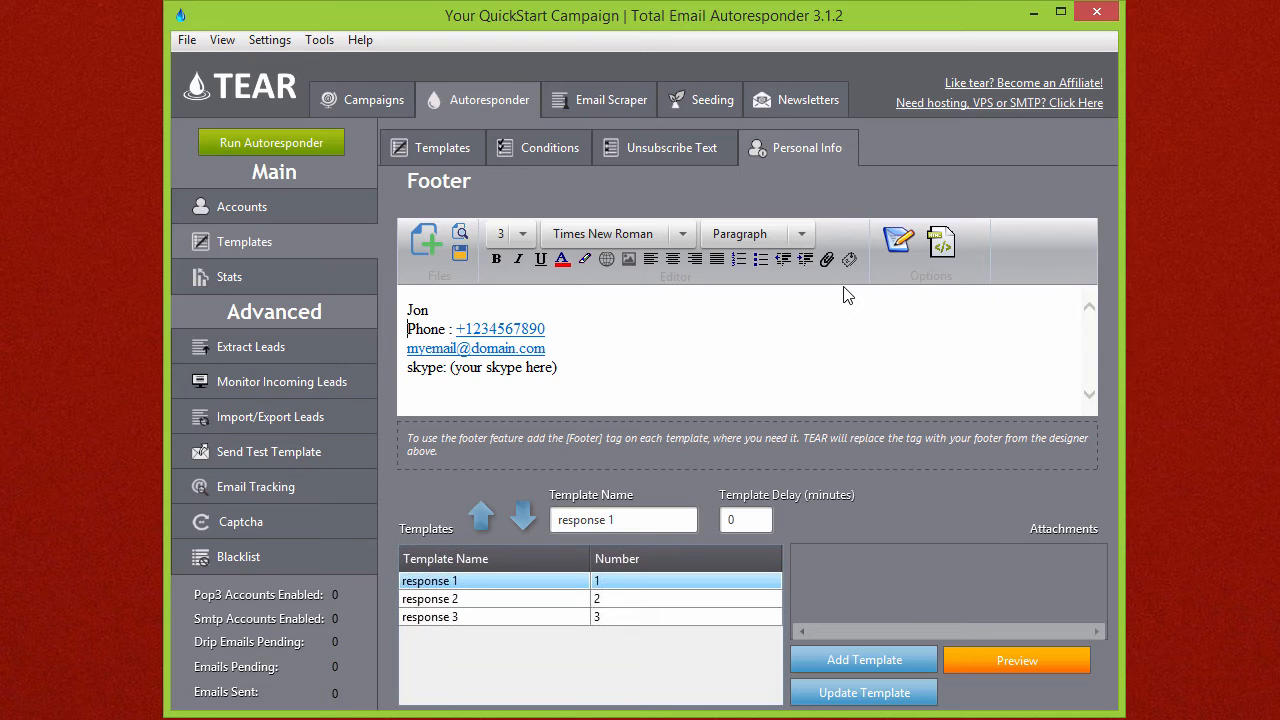
key("shift+Up")
key("Right")
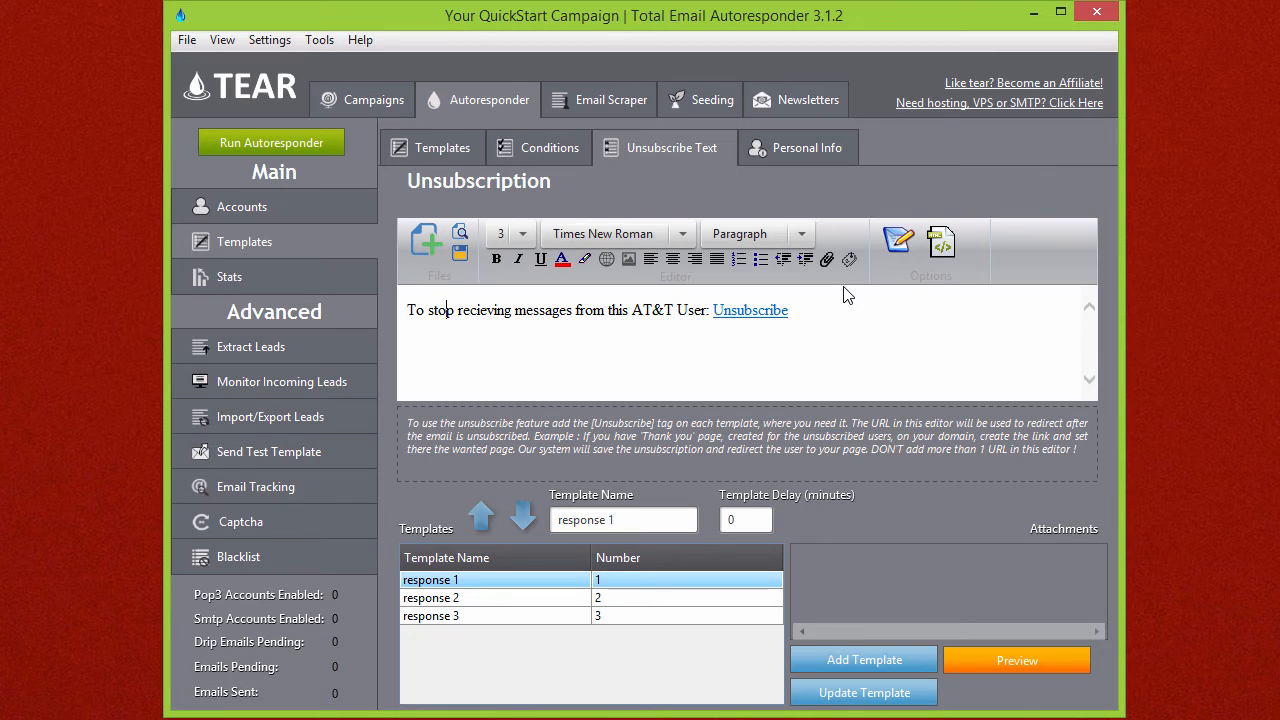
Examine the wording of the unsubscribe text in front of its Unsubscribe link.
left_click(843, 295)
left_click_drag(706, 310, 424, 310)
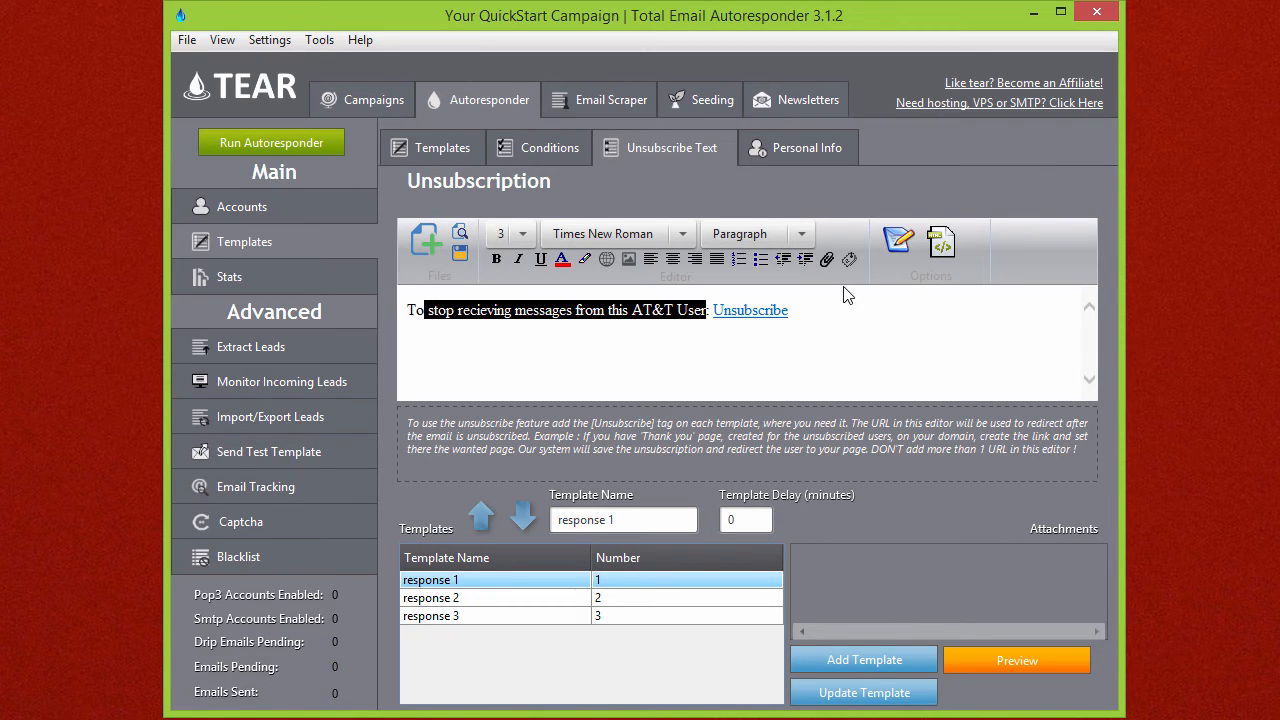
left_click(844, 290)
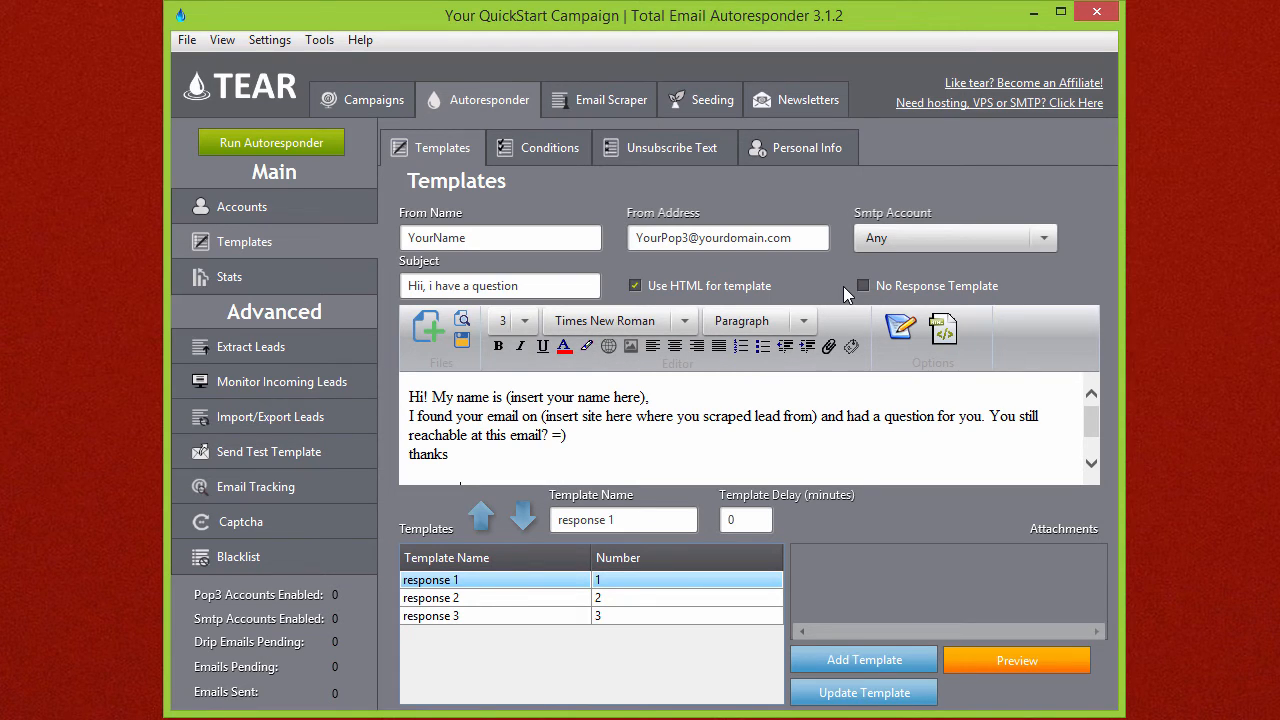
Load the response 2 template to view its message.
key("Down")
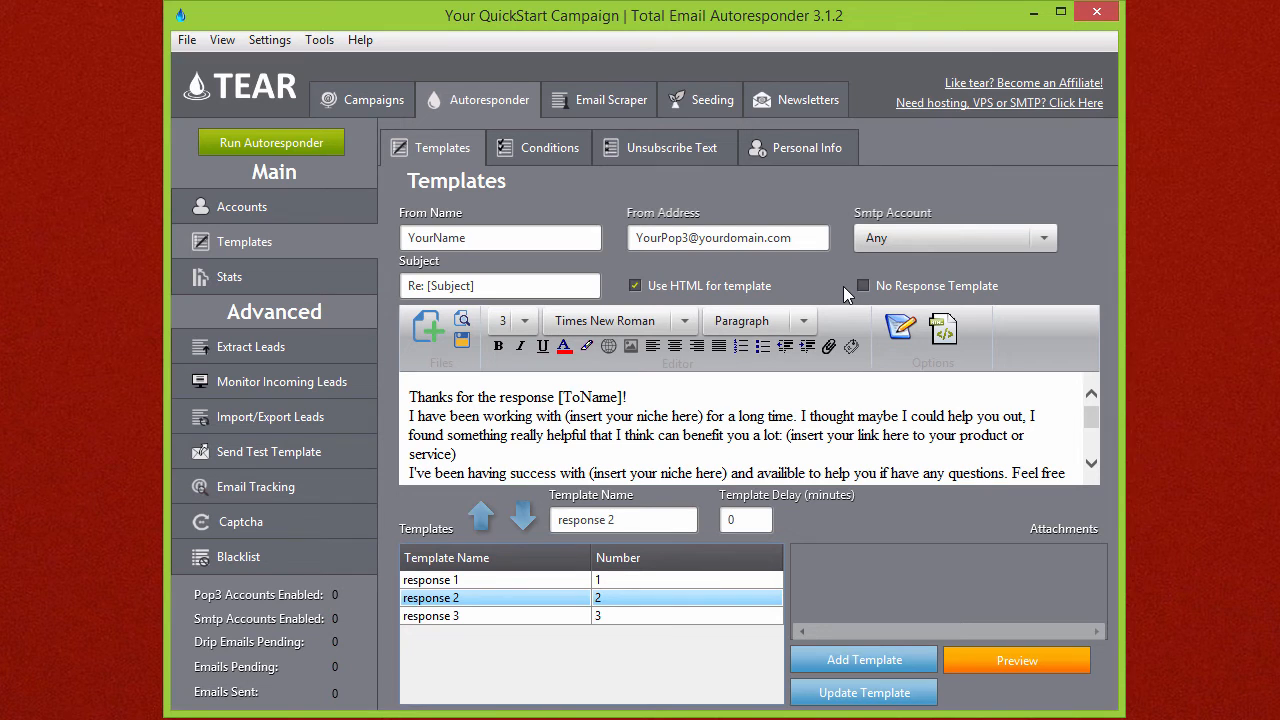
Look up the [ToName] tag from response 2's greeting in the Tags and Variables reference and close the reference.
left_click_drag(555, 397, 617, 397)
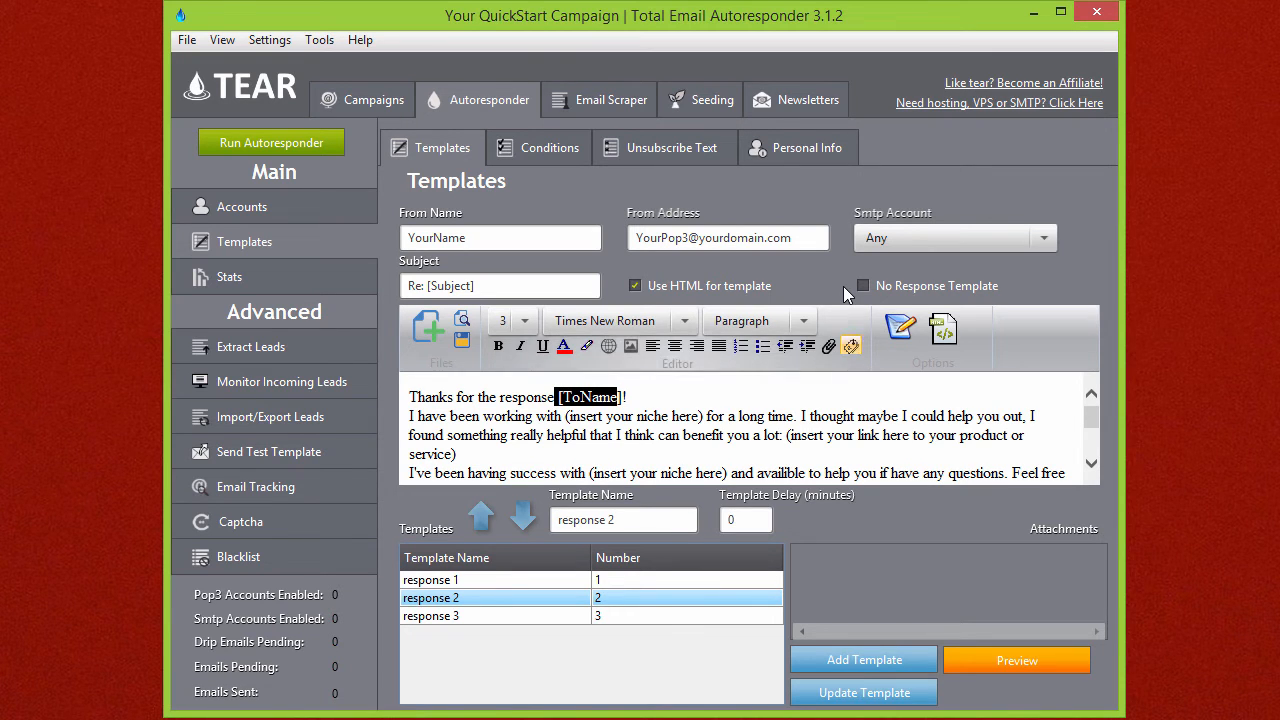
left_click(851, 346)
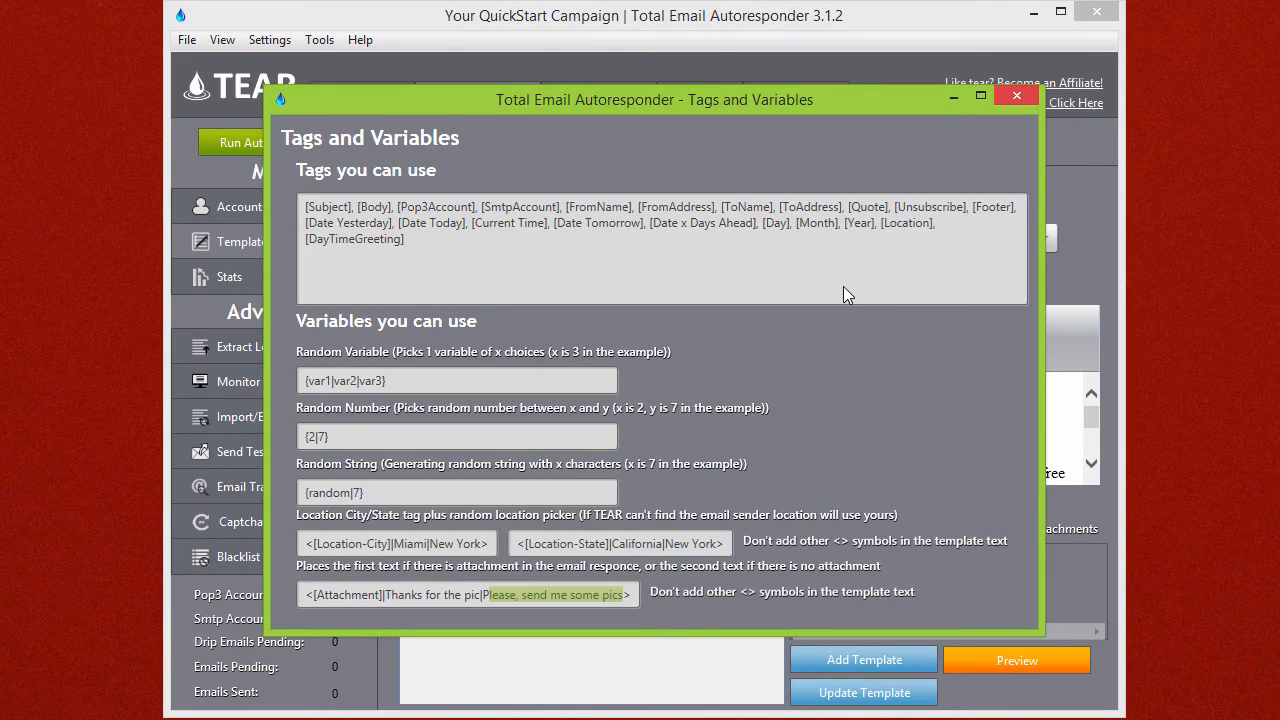
left_click(1017, 96)
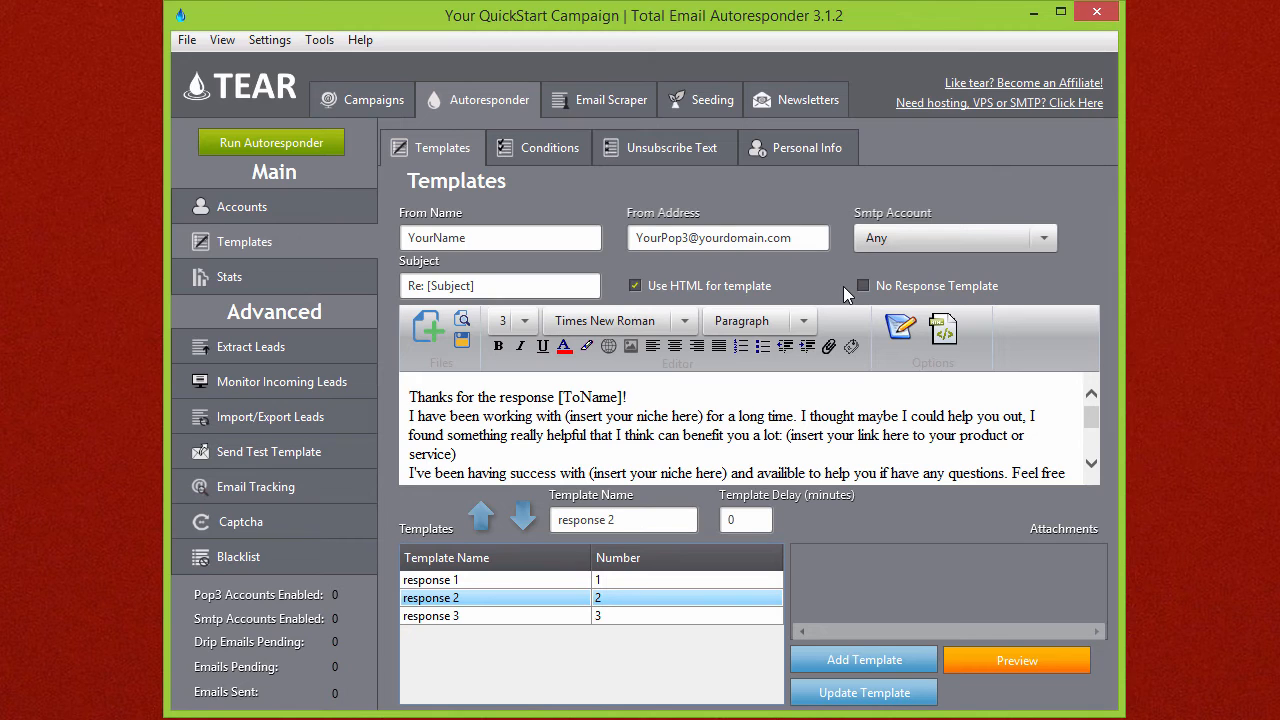
Examine response 2's niche, product link and Skype ID placeholders, its [Footer] and [Unsubscribe] tags, and the [Subject] tag in its subject.
left_click_drag(565, 416, 704, 416)
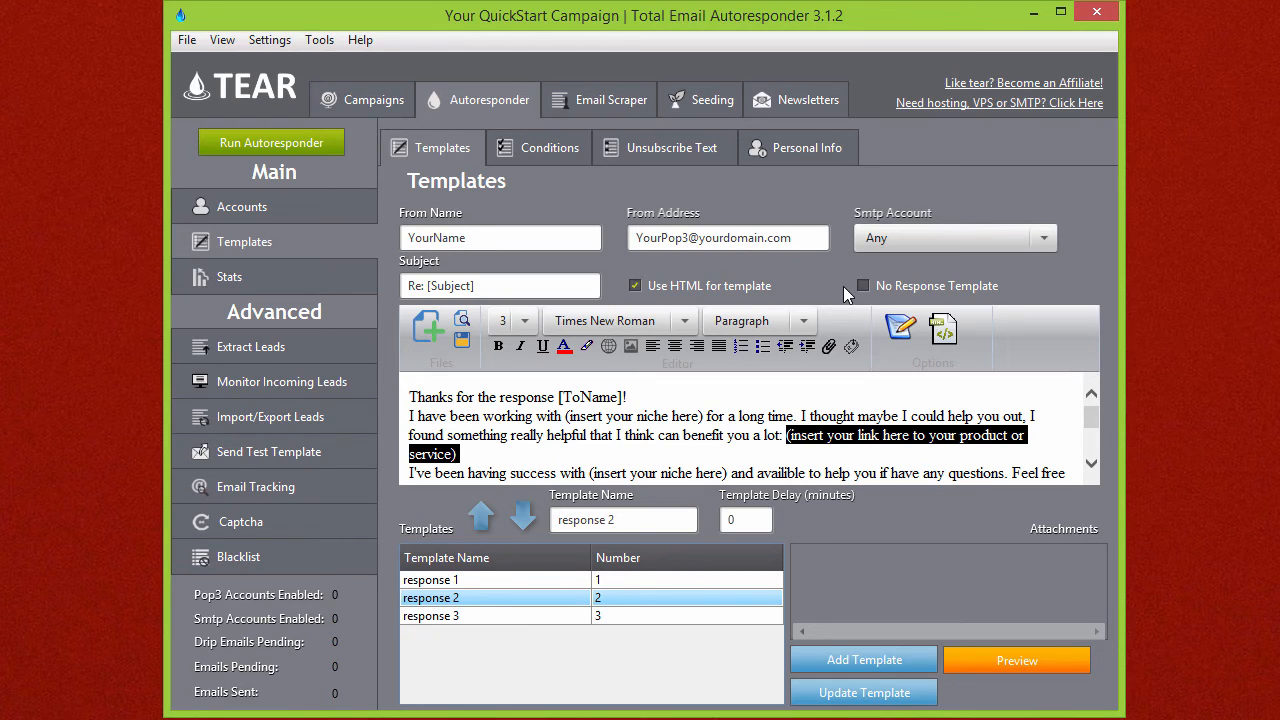
key("ctrl+z")
key("Right")
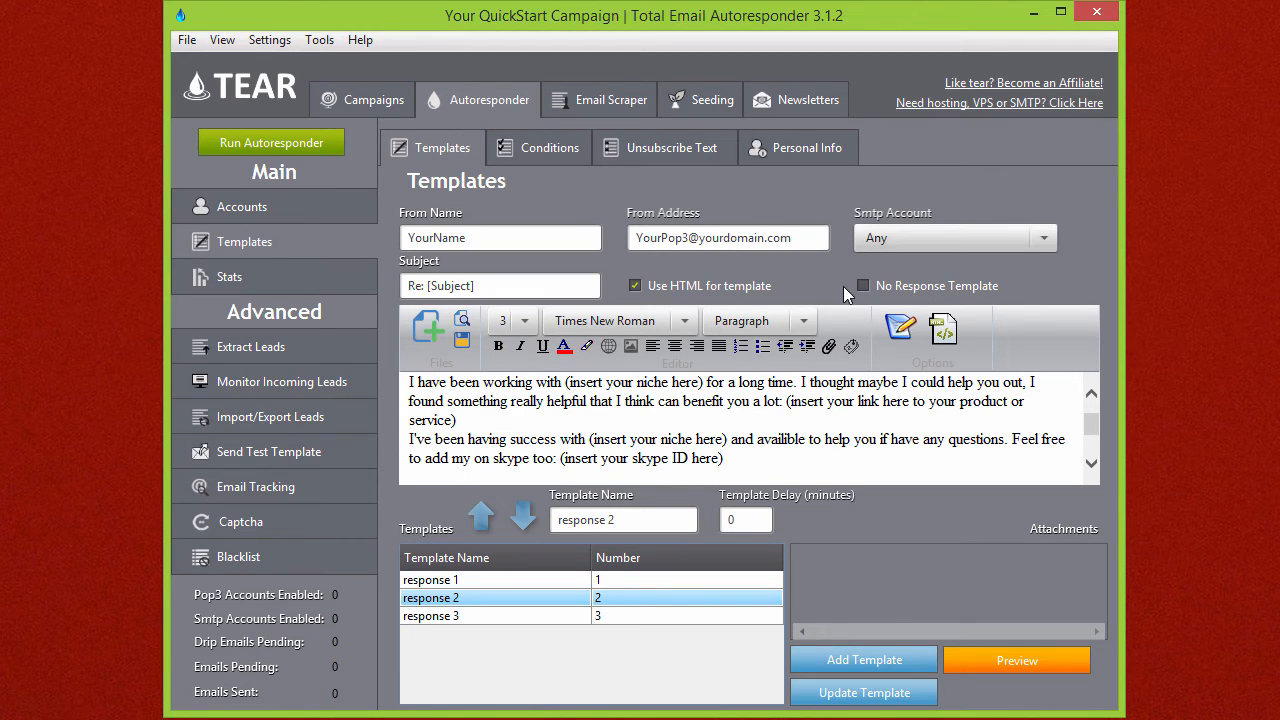
mouse_move(589, 439)
left_mouse_down()
mouse_move(724, 458)
mouse_move(724, 424)
mouse_move(728, 439)
left_mouse_up()
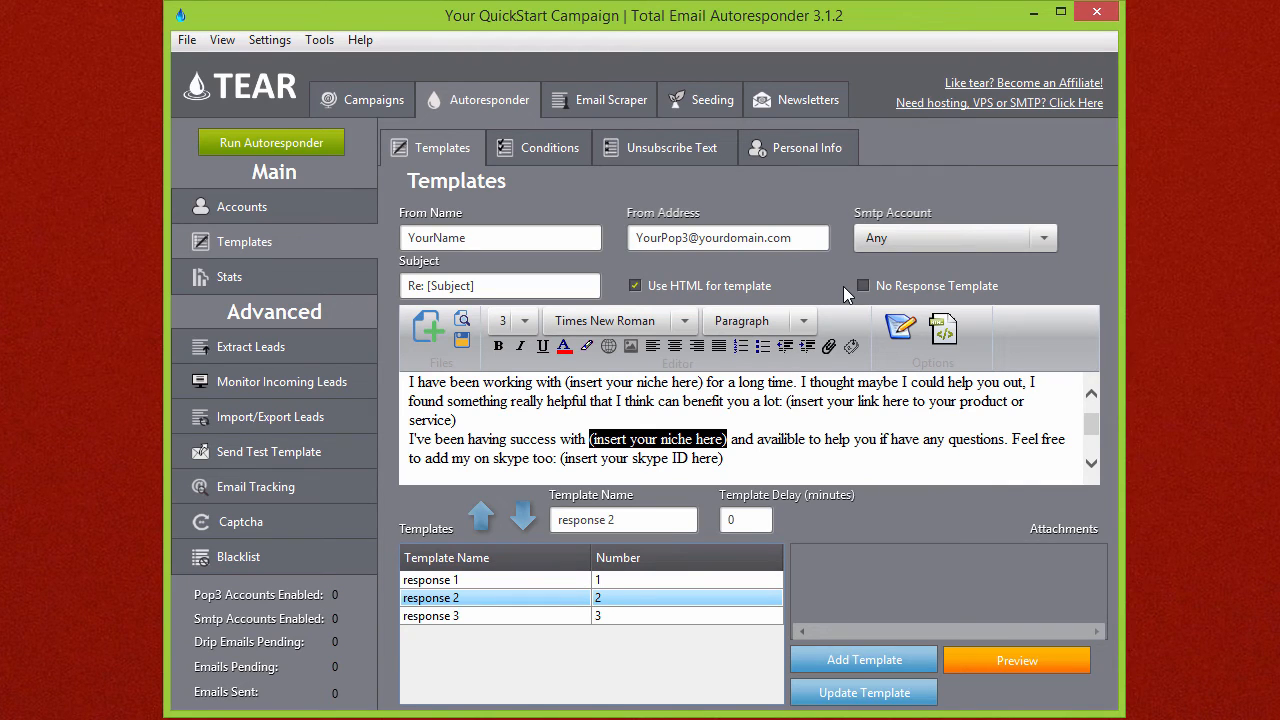
left_click_drag(560, 458, 727, 472)
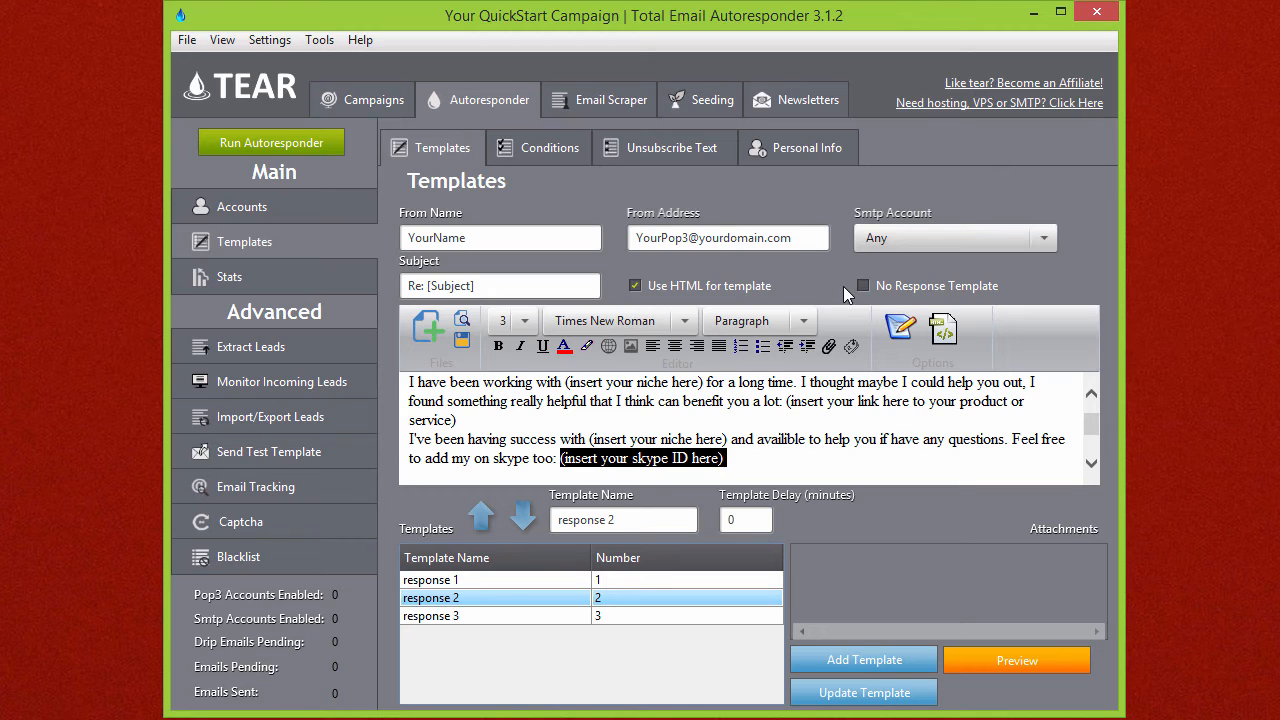
scroll(843, 293, "down", 2)
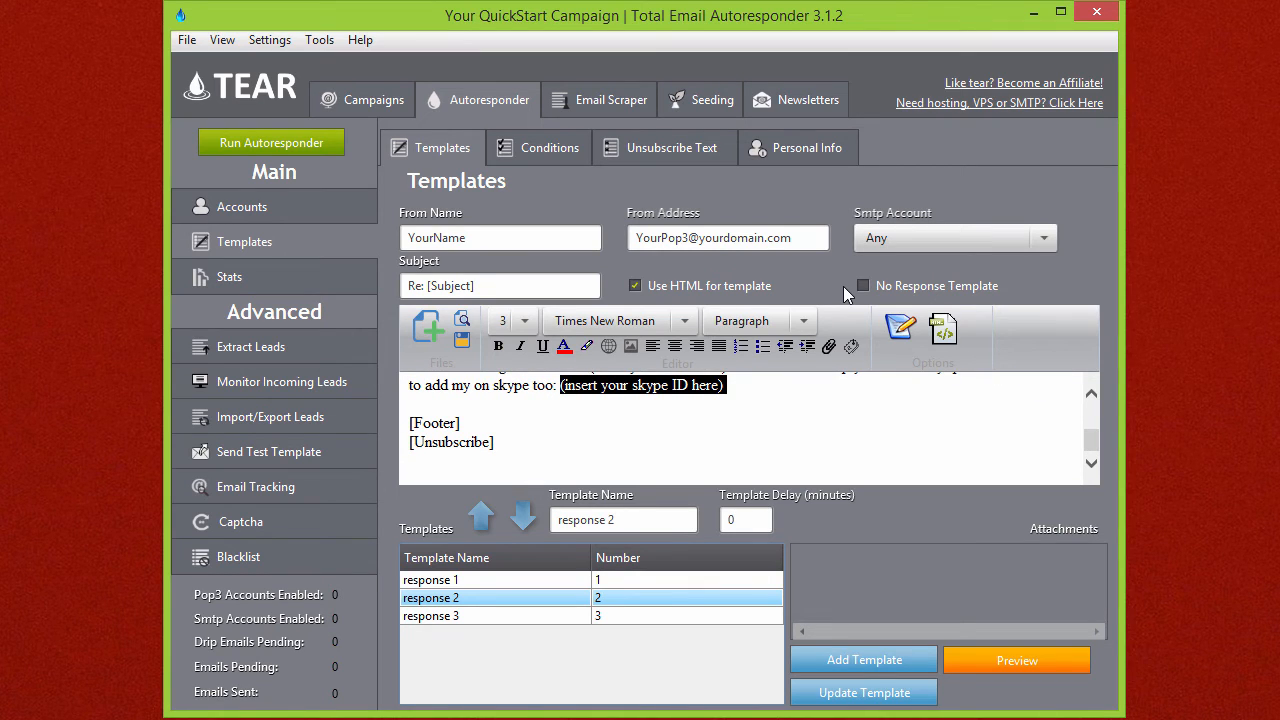
scroll(843, 293, "up", 3)
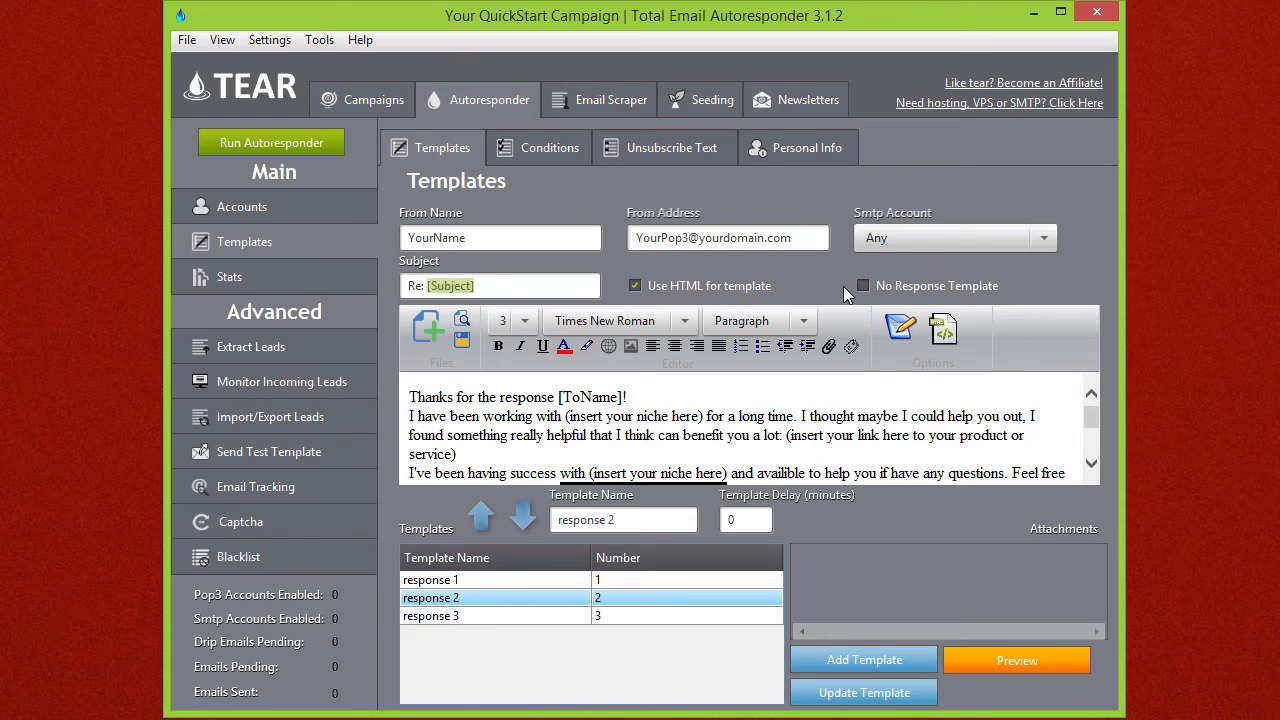
Load the response 3 template and highlight its "enter other contact information here" placeholder for review.
key("Down")
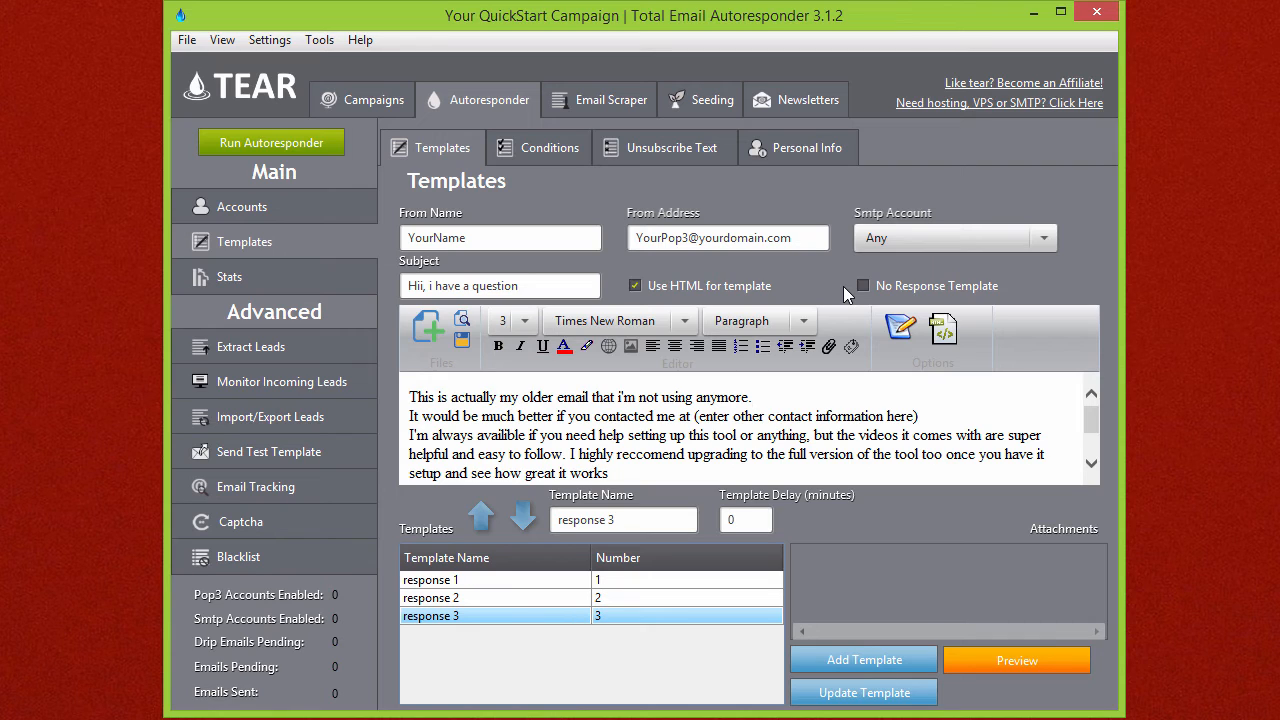
key("ctrl+shift+Right")
key("ctrl+shift+Right")
key("ctrl+shift+Right")
key("ctrl+shift+Right")
key("ctrl+shift+Right")
key("ctrl+shift+Right")
key("ctrl+shift+Right")
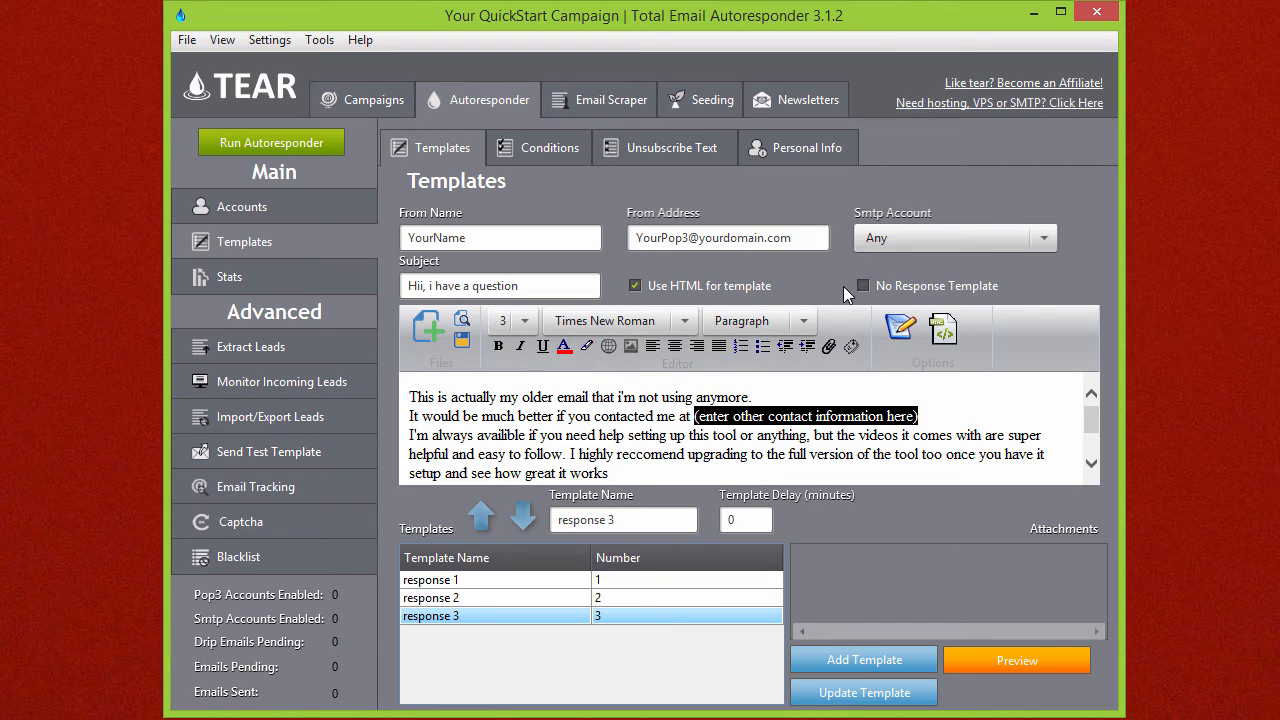
left_click(844, 287)
key("shift+Right")
key("shift+Right")
key("shift+Right")
key("shift+Right")
key("shift+Right")
key("shift+Right")
key("shift+Right")
key("shift+Right")
key("shift+Right")
key("shift+Right")
key("shift+Right")
key("shift+Right")
key("shift+Right")
key("shift+Right")
key("shift+Right")
key("shift+Right")
key("shift+Right")
key("shift+Right")
key("shift+Right")
key("shift+Right")
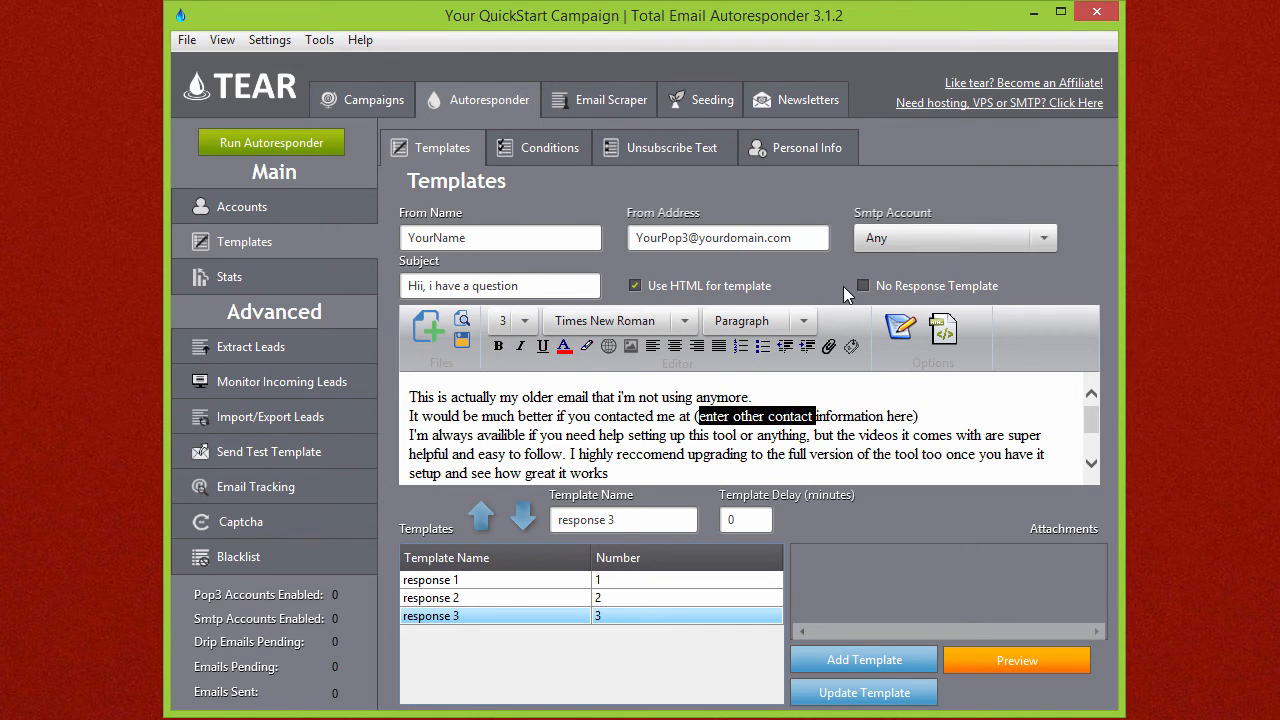
key("shift+Left")
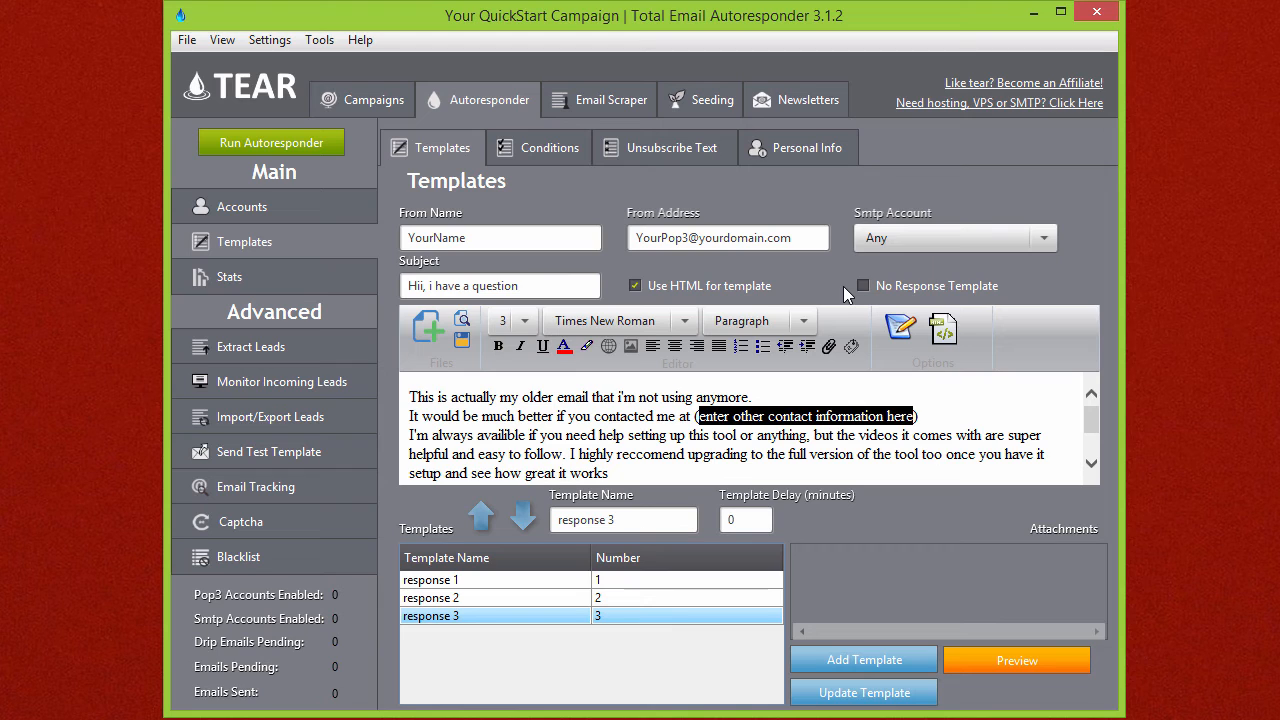
Examine response 3's closing paragraph about help setting up the tool, along with its [Footer] and [Unsubscribe] tags.
scroll(843, 293, "down", 1)
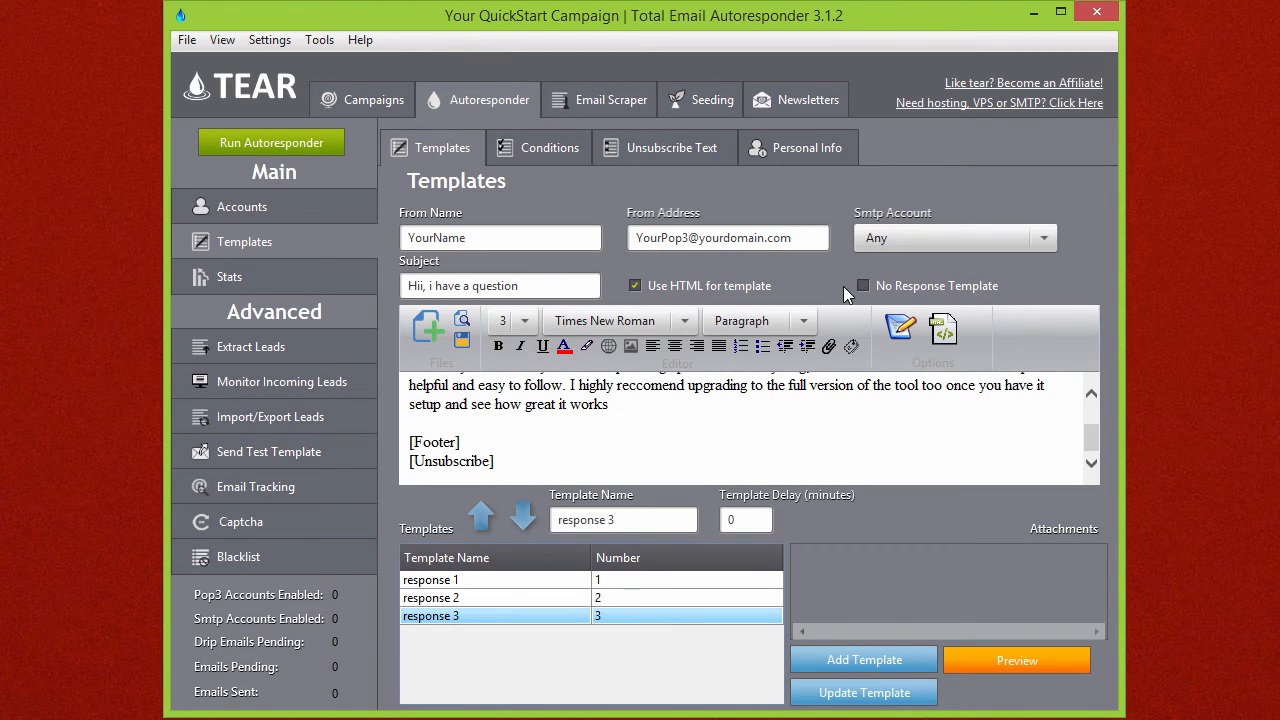
scroll(843, 293, "up", 1)
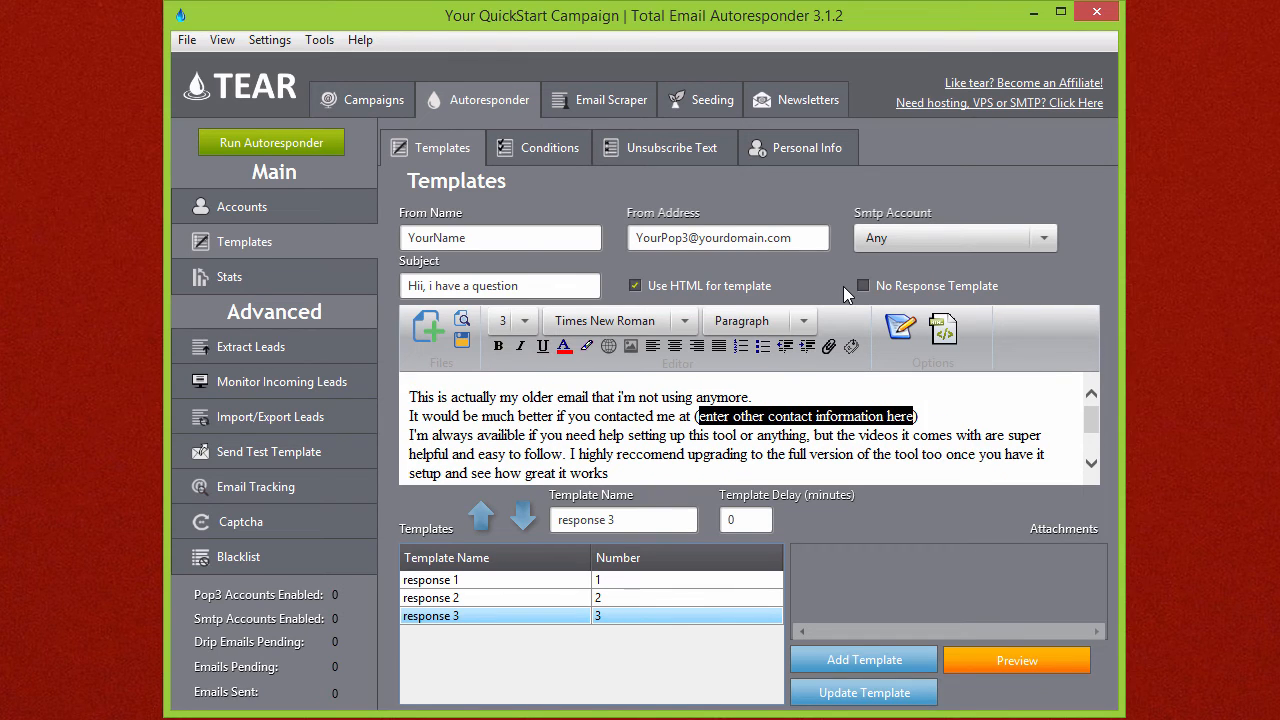
left_click_drag(610, 474, 409, 436)
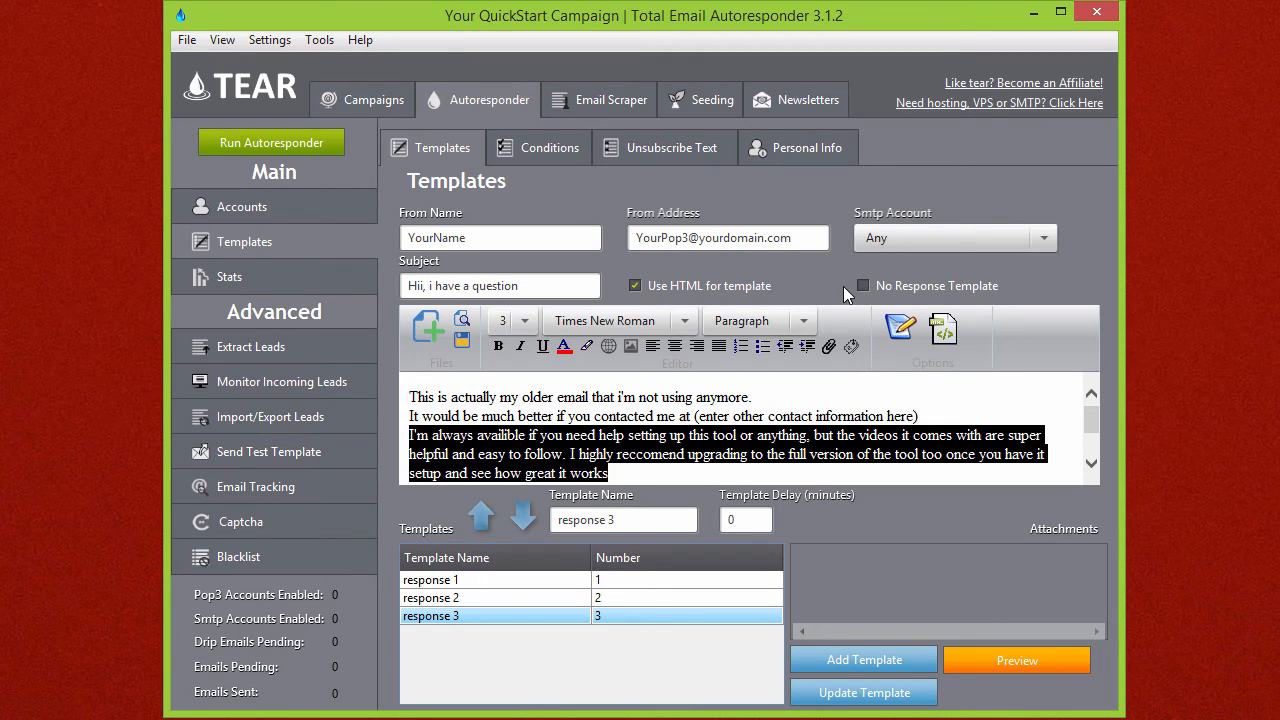
left_click(556, 436)
scroll(556, 436, "down", 1)
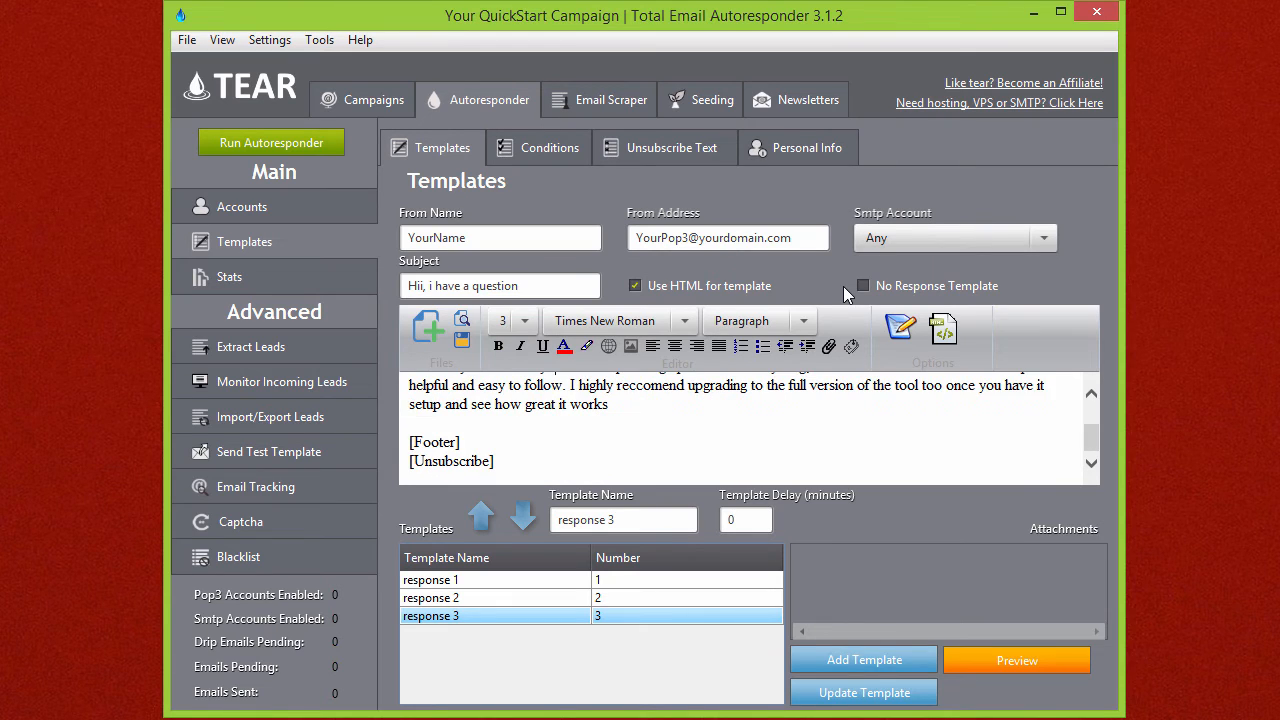
scroll(556, 436, "up", 1)
Go back through the response 2 and response 1 templates of the QuickStart campaign to compare their messages.
left_click(520, 598)
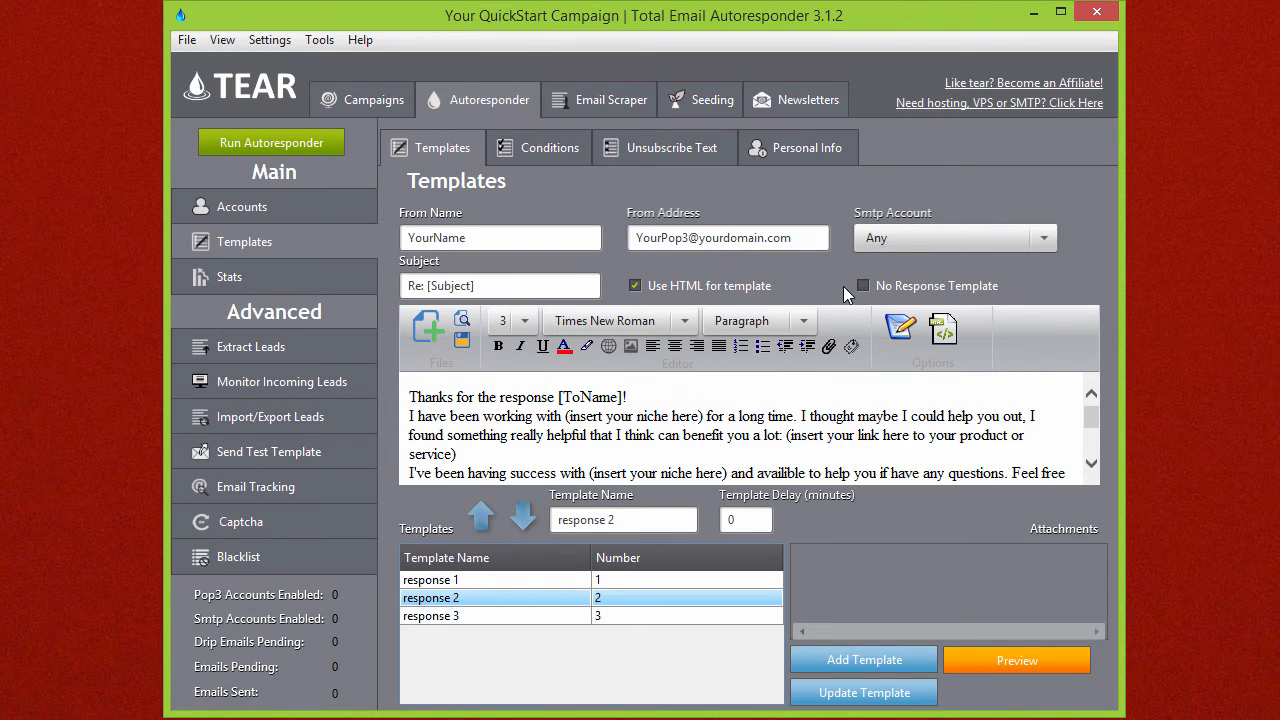
left_click(520, 580)
key("Down")
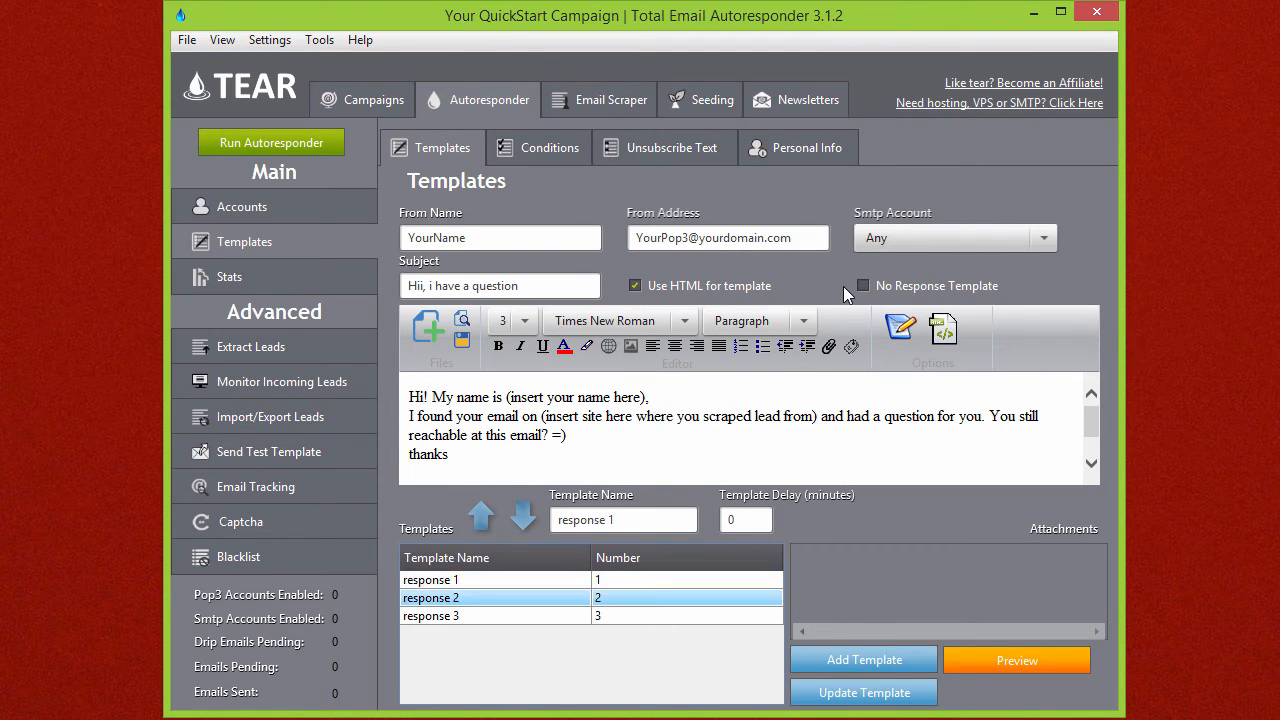
key("Up")
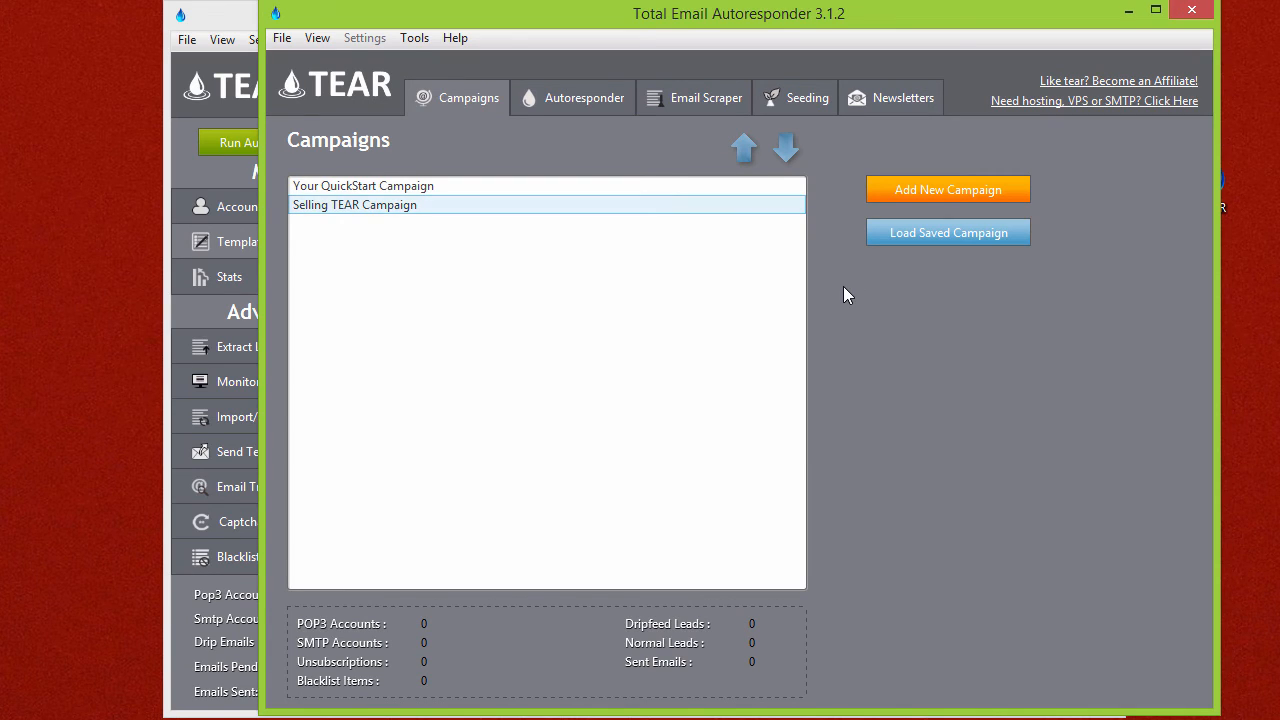
Open the Selling TEAR Campaign and examine the TEAR affiliate link placeholder in its response 2 template.
left_click(355, 205)
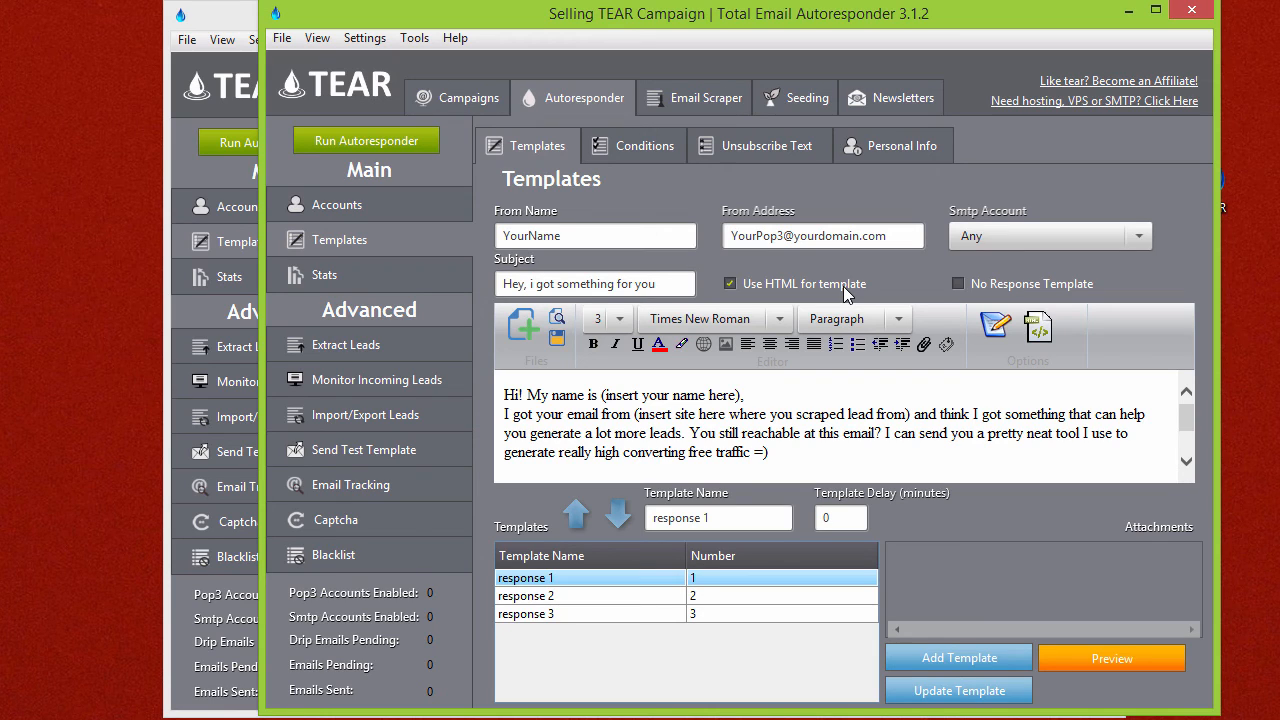
key("Down")
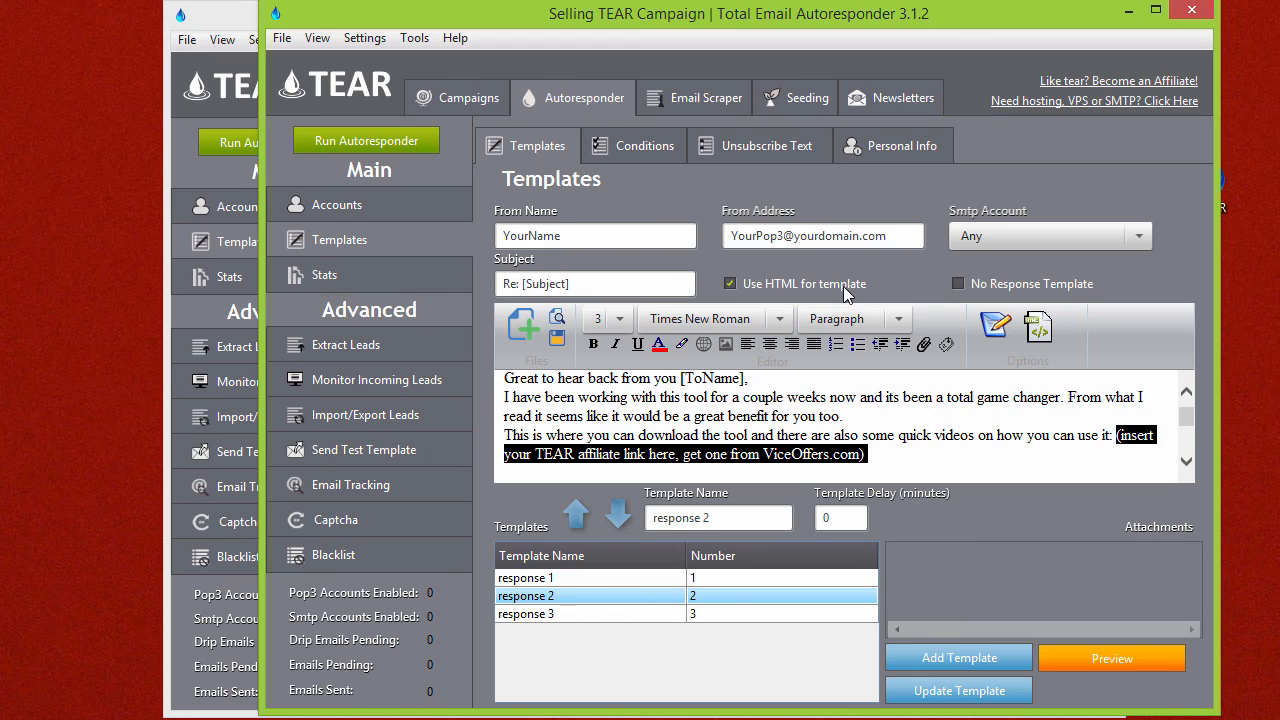
left_click(505, 473)
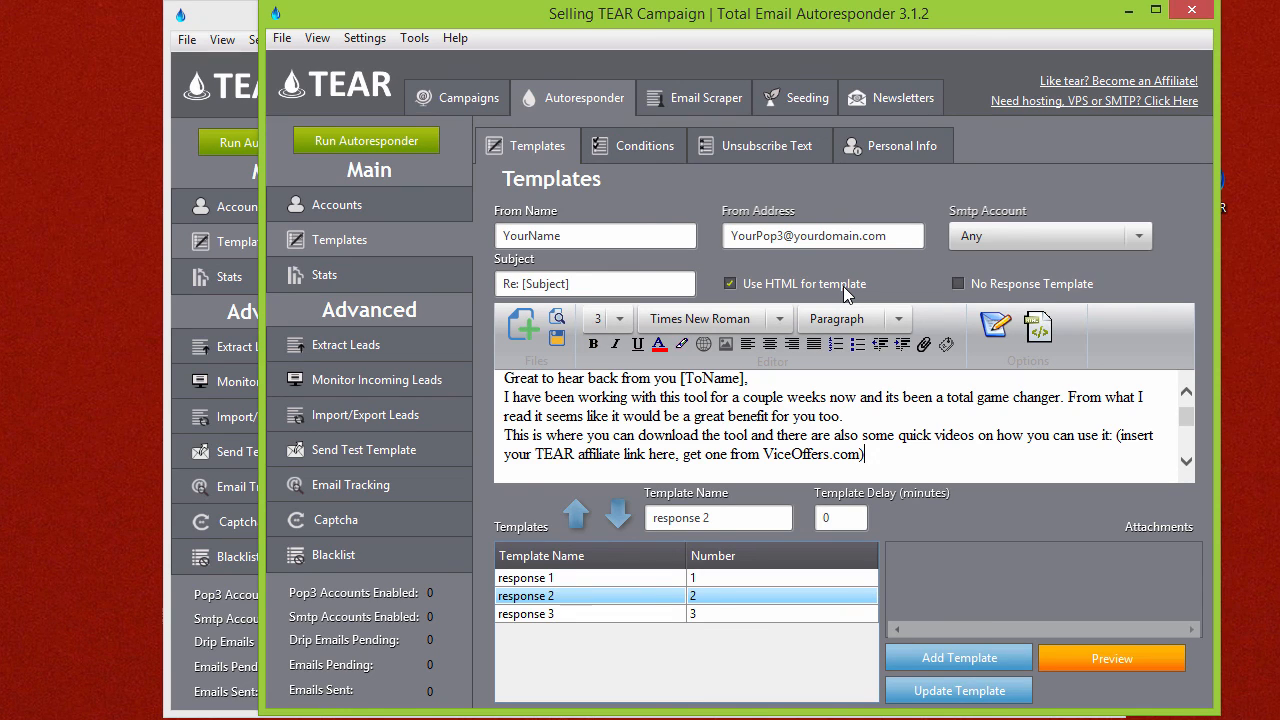
Examine the contact information placeholder in the Selling TEAR Campaign's response 3 template, and return to the QuickStart campaign window.
left_click(560, 614)
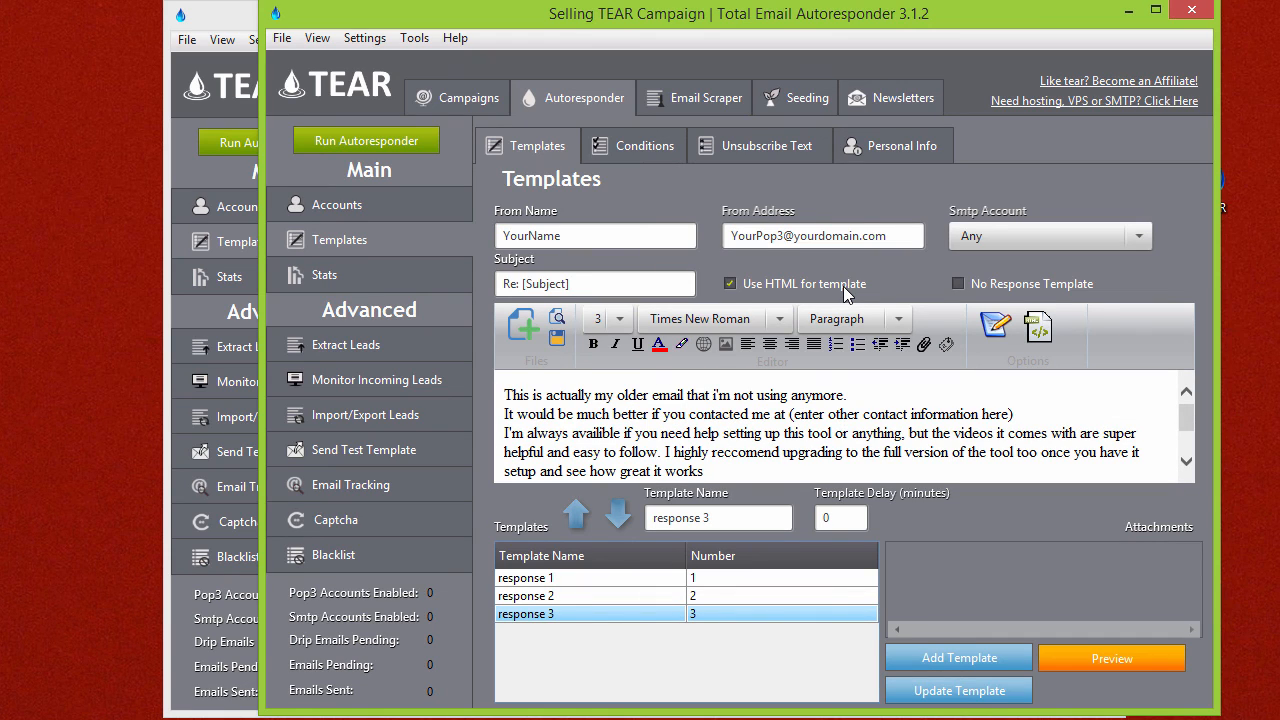
scroll(844, 427, "down", 1)
left_click(685, 397)
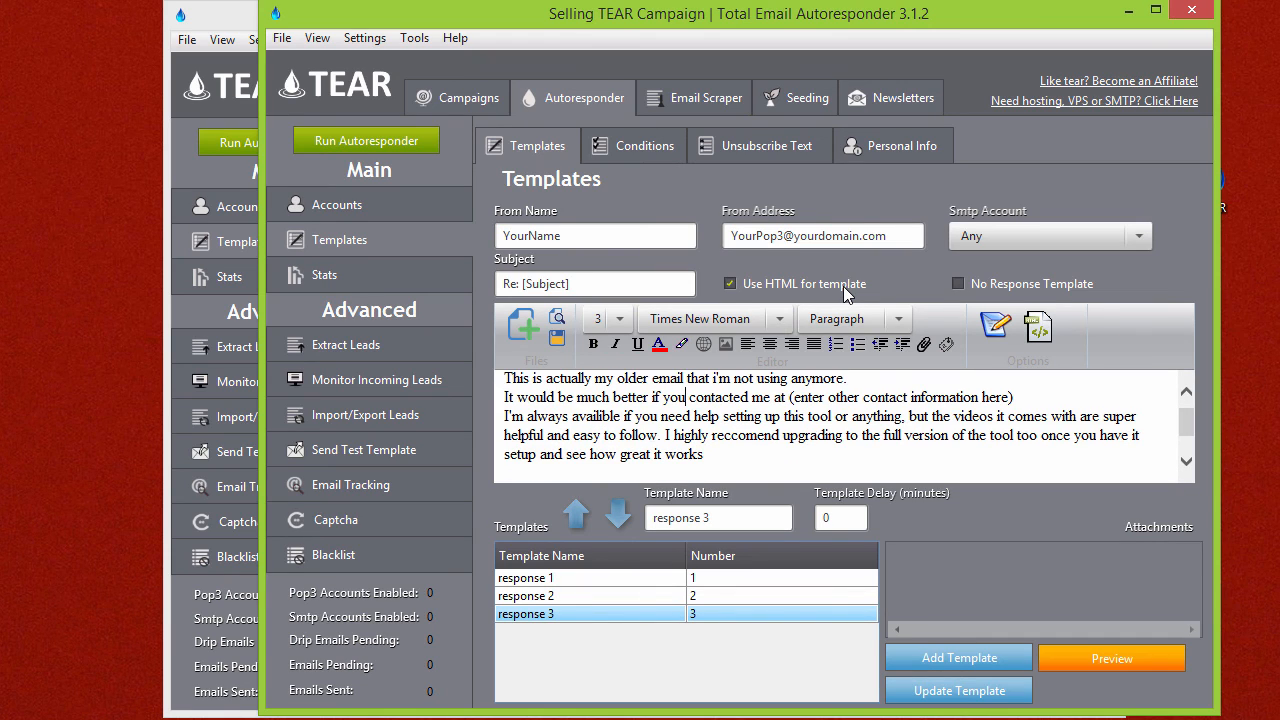
left_click_drag(794, 397, 1015, 397)
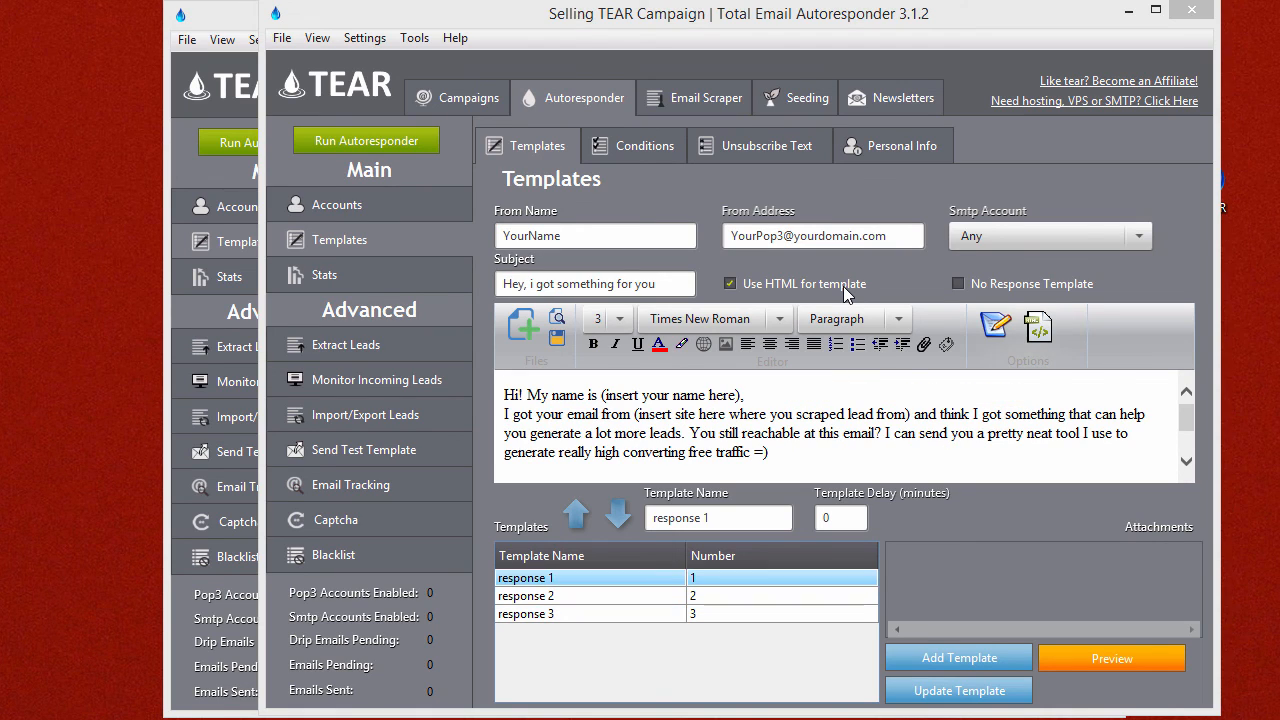
key("alt+Tab")
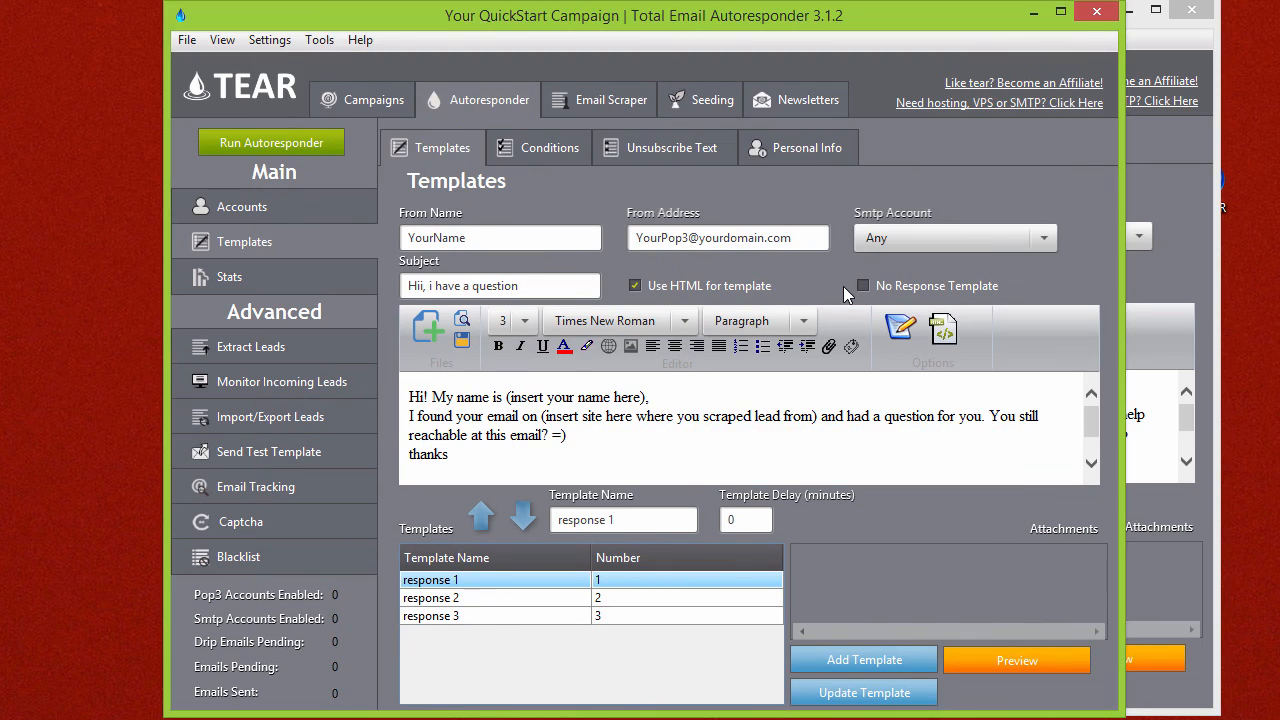